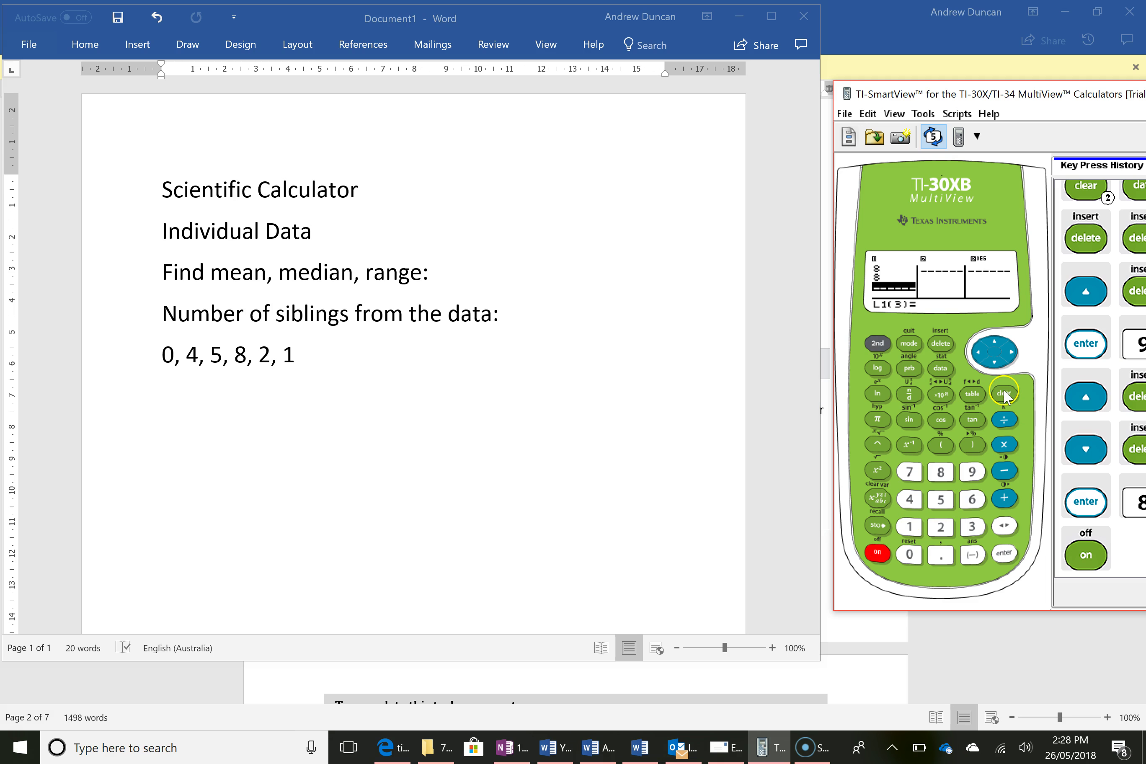
# Leave the calculator's list editor and highlight the siblings data line in the Word document for review.
pyautogui.click(1004, 393)
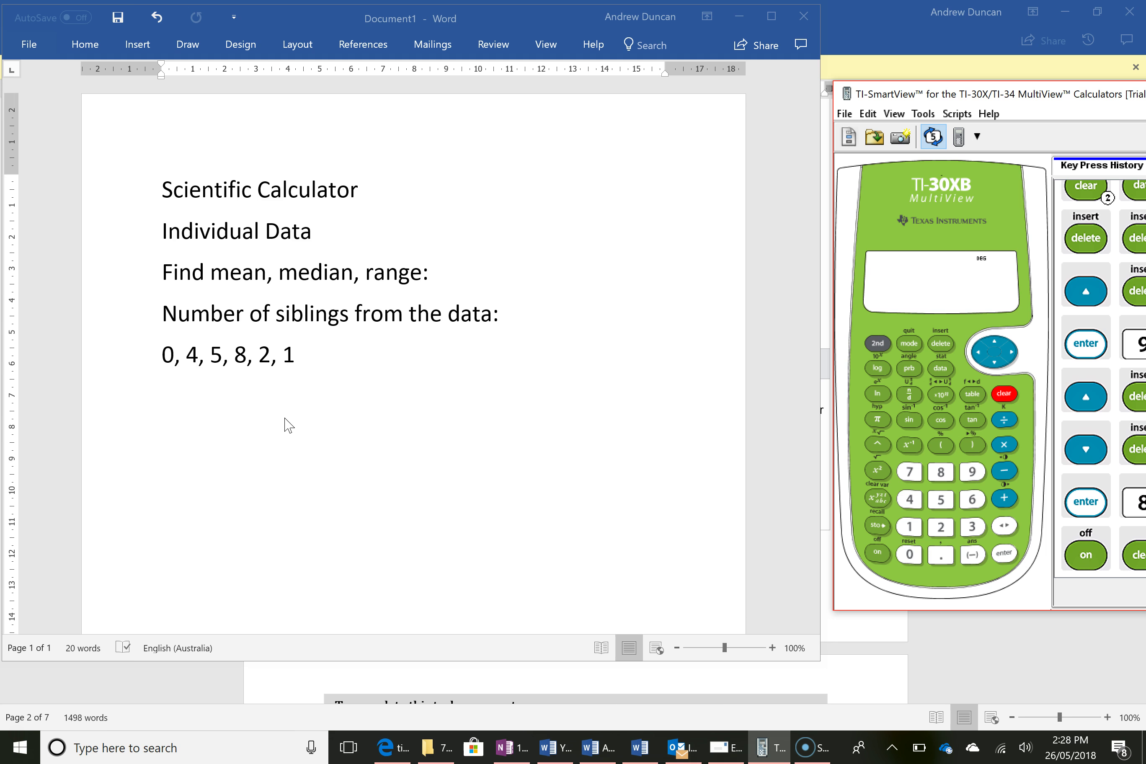
pyautogui.click(313, 354)
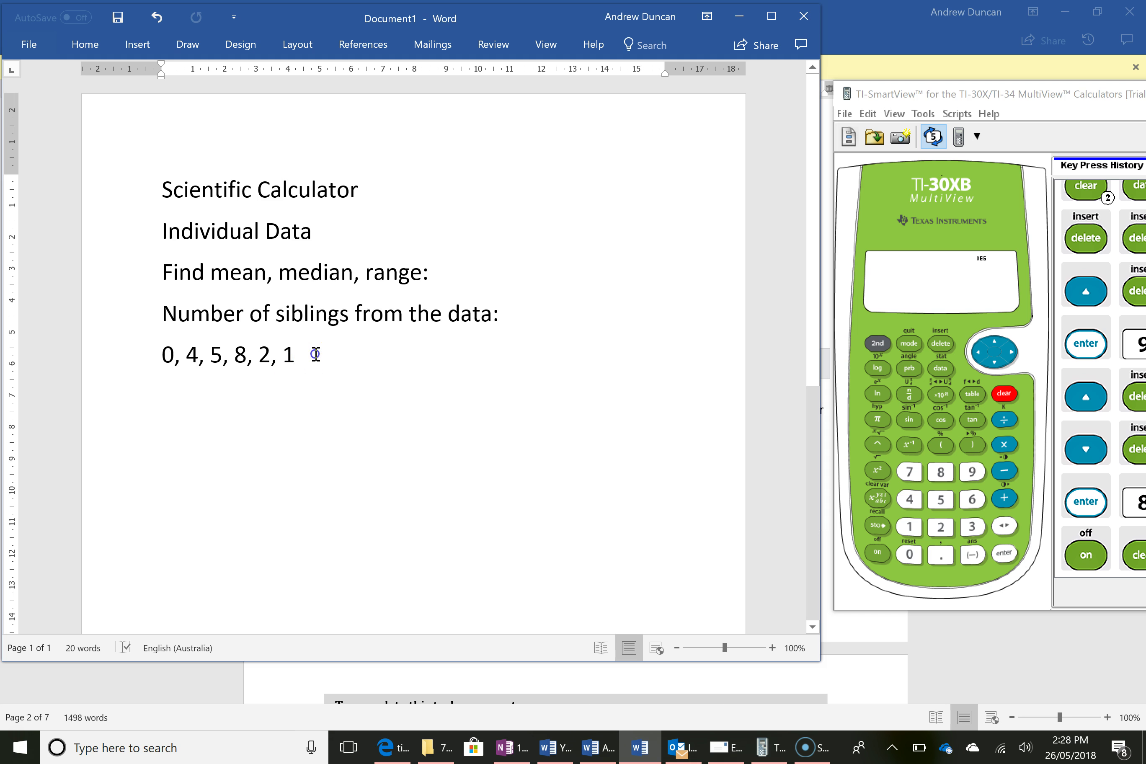
pyautogui.moveTo(315, 354); pyautogui.dragTo(167, 354)
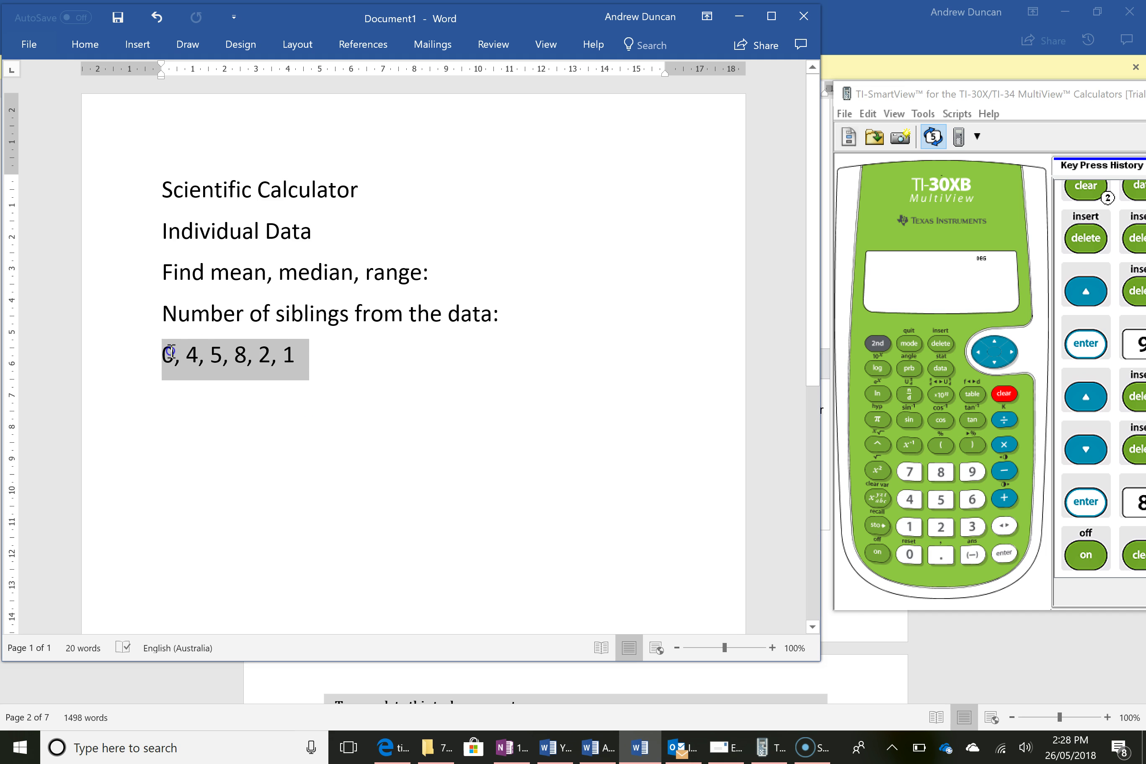
pyautogui.click(330, 358)
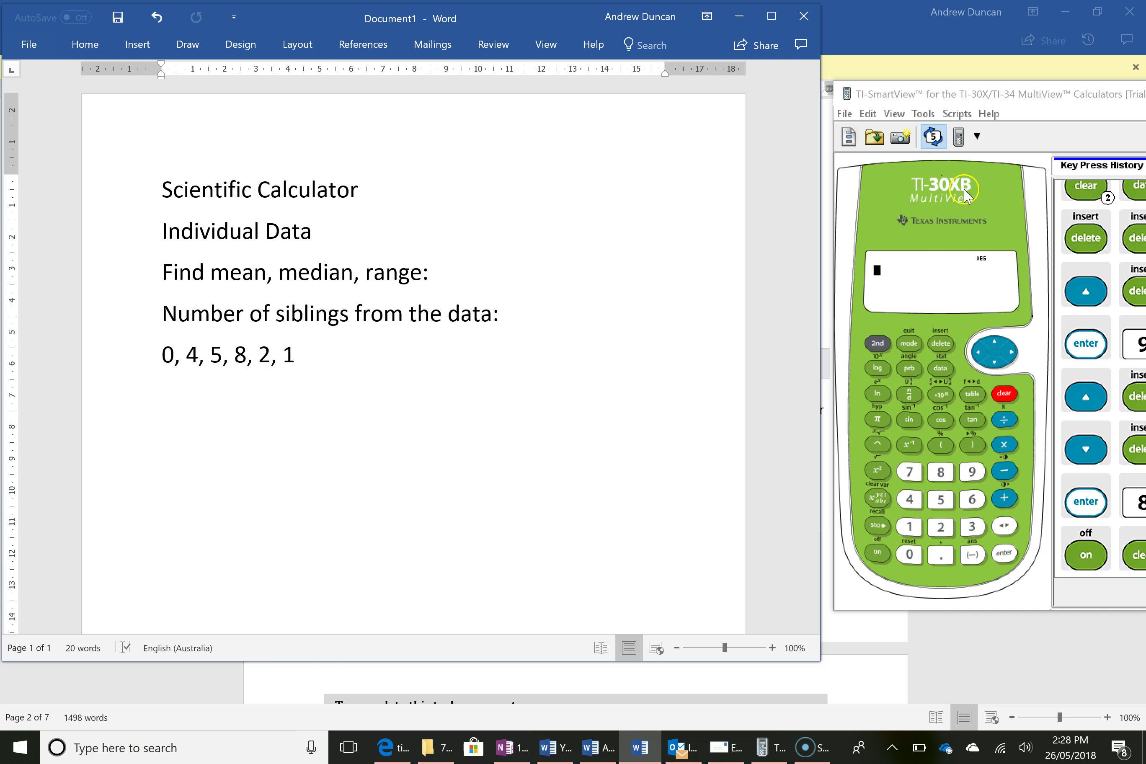
# Switch to the TI-SmartView calculator, turn it on and delete the existing entries from list L1 in the data editor.
pyautogui.click(989, 96)
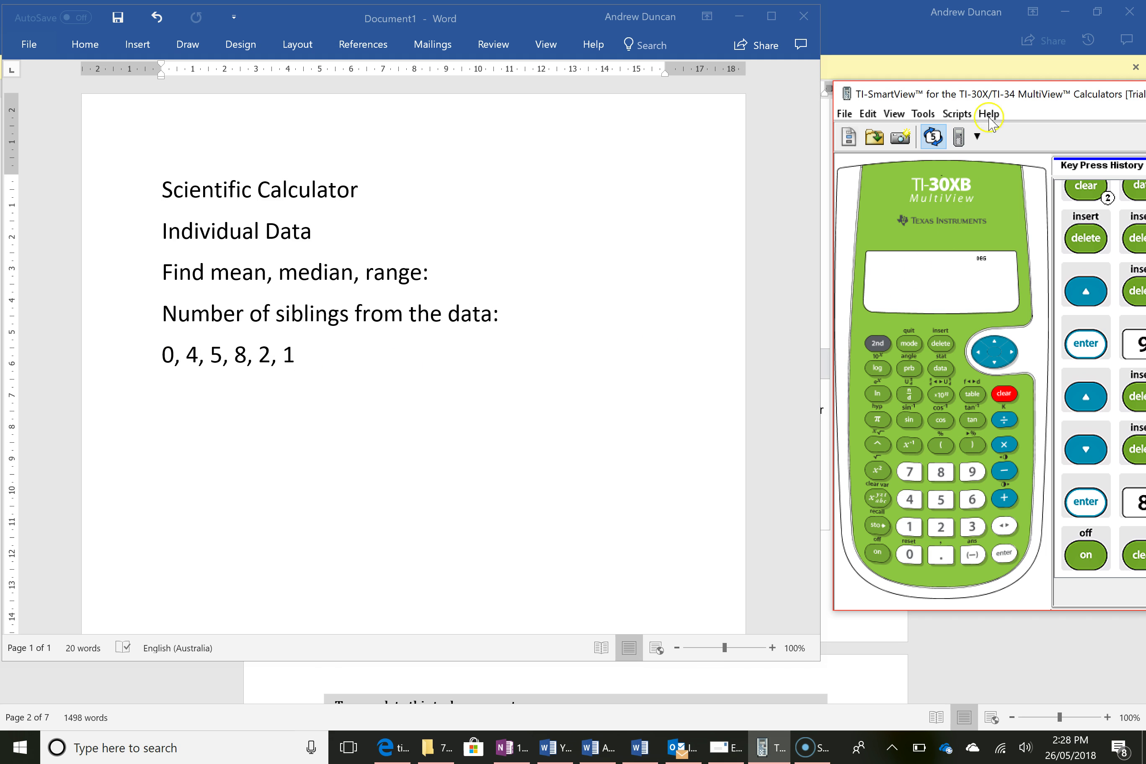
pyautogui.click(877, 553)
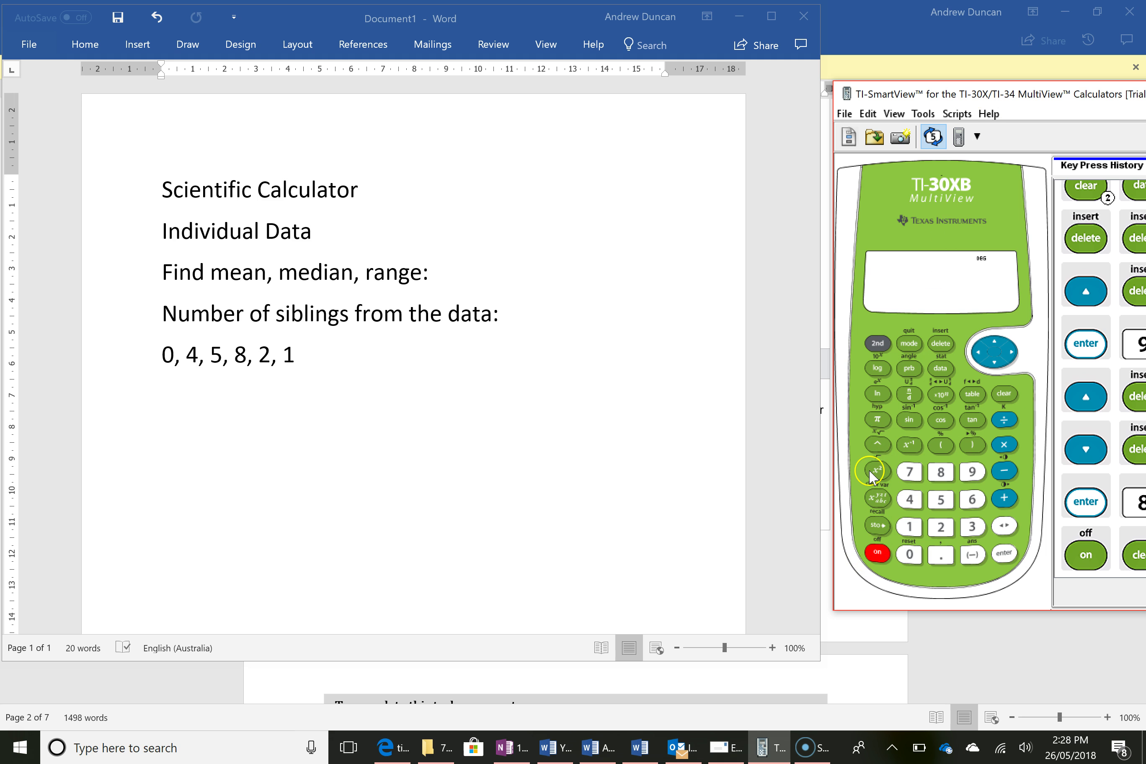
pyautogui.click(940, 368)
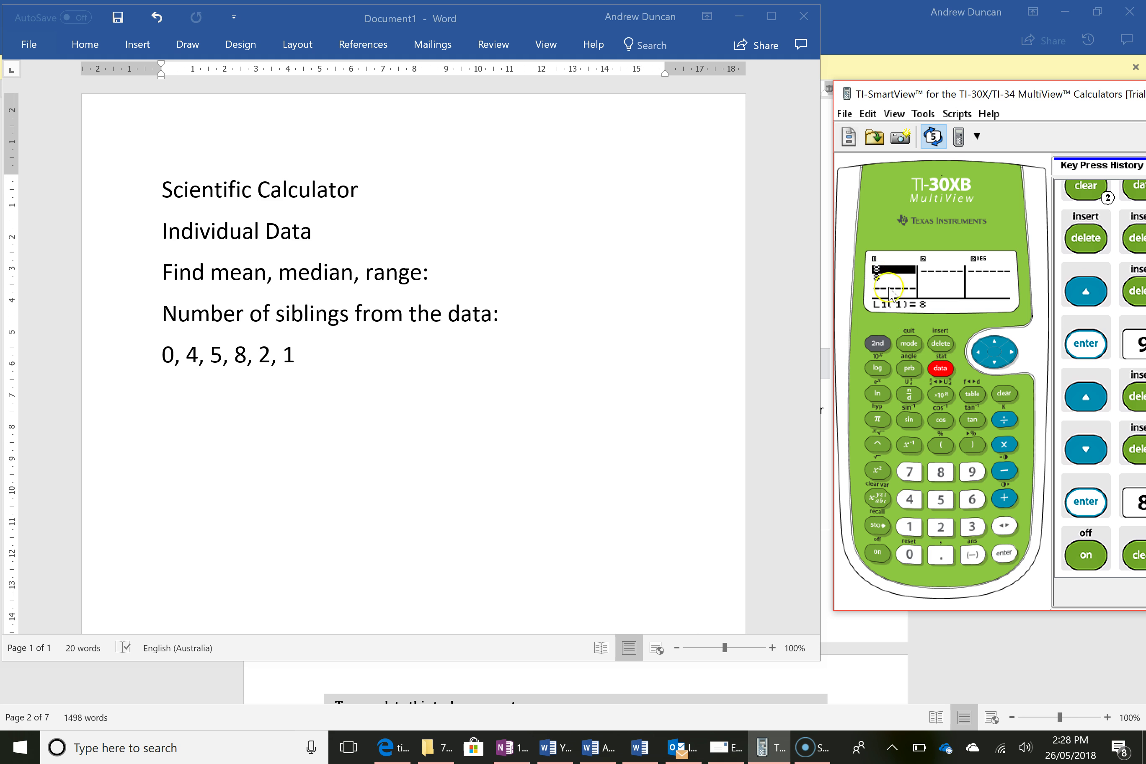
pyautogui.click(941, 345)
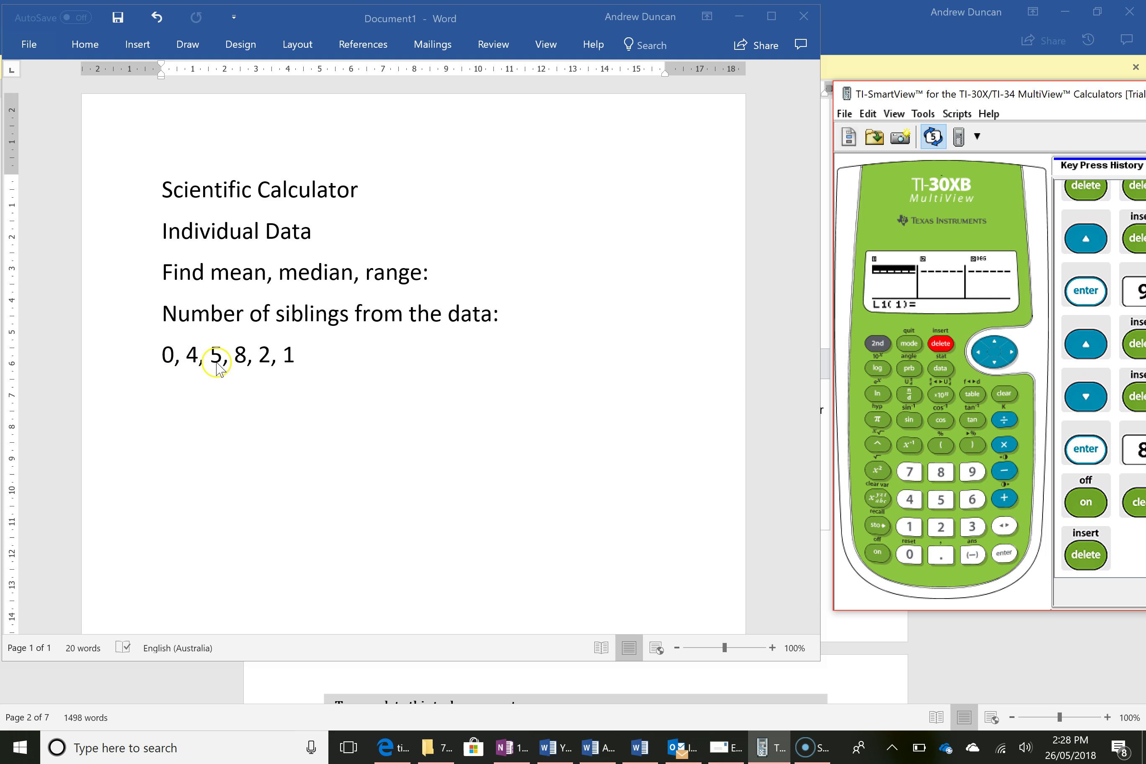
# Enter the values 0, 4, 5, 8, 2 and 1 into list L1 of the calculator's data editor.
pyautogui.click(909, 555)
pyautogui.click(1004, 554)
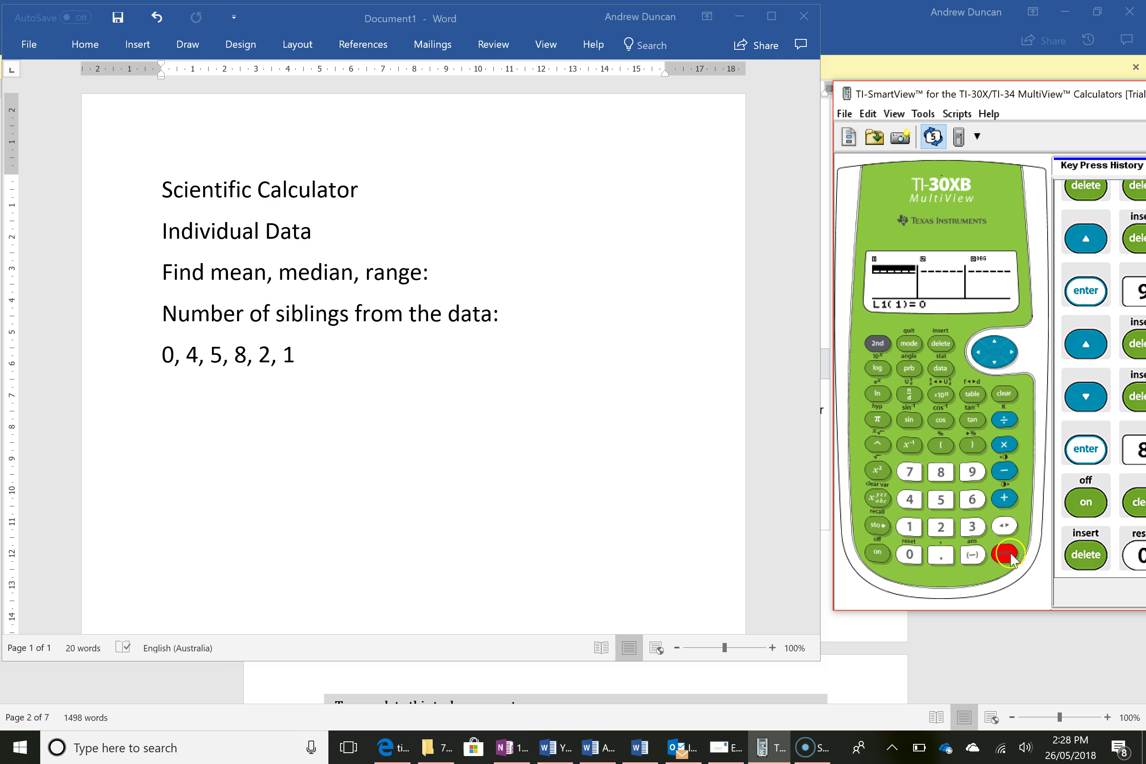
pyautogui.click(910, 499)
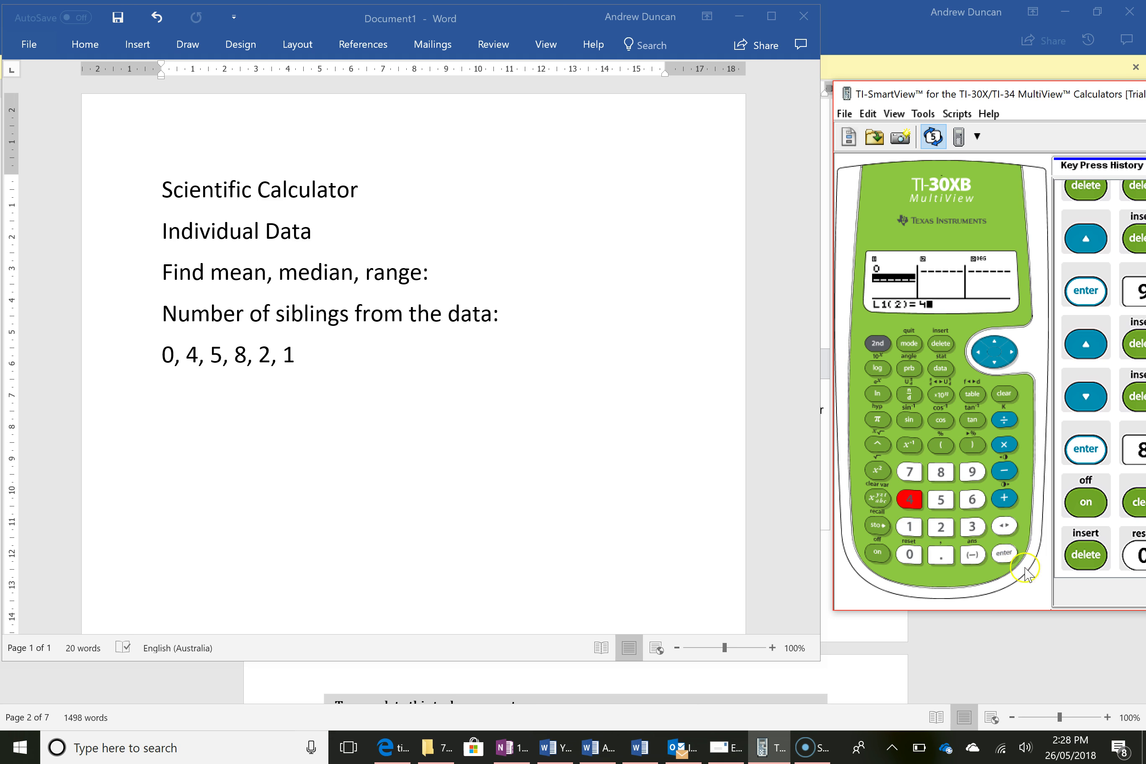
pyautogui.click(1003, 552)
pyautogui.click(941, 499)
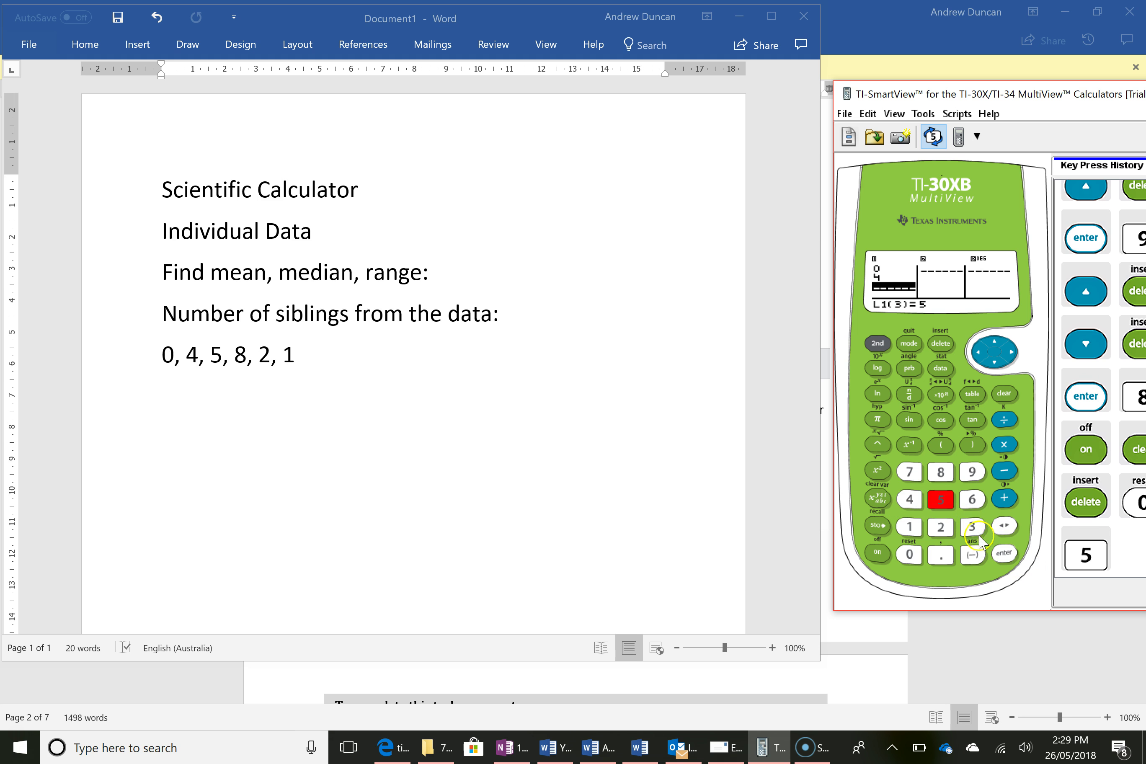
pyautogui.click(1004, 553)
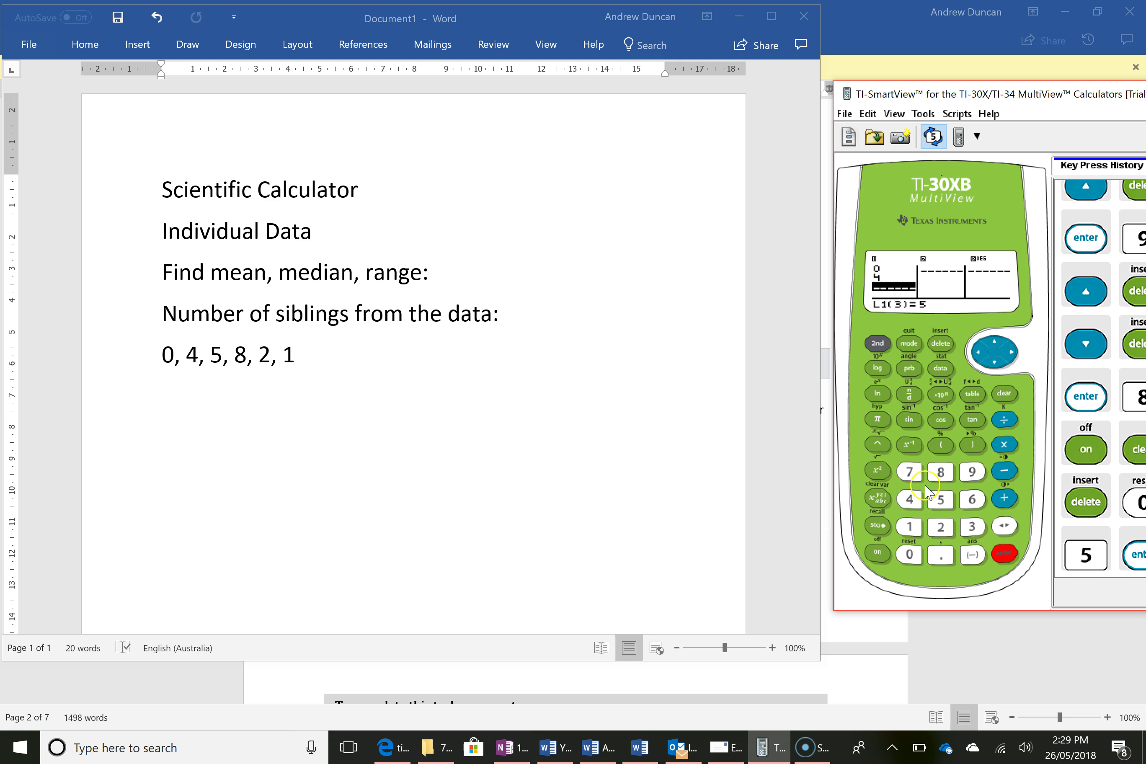
pyautogui.click(941, 471)
pyautogui.click(1003, 553)
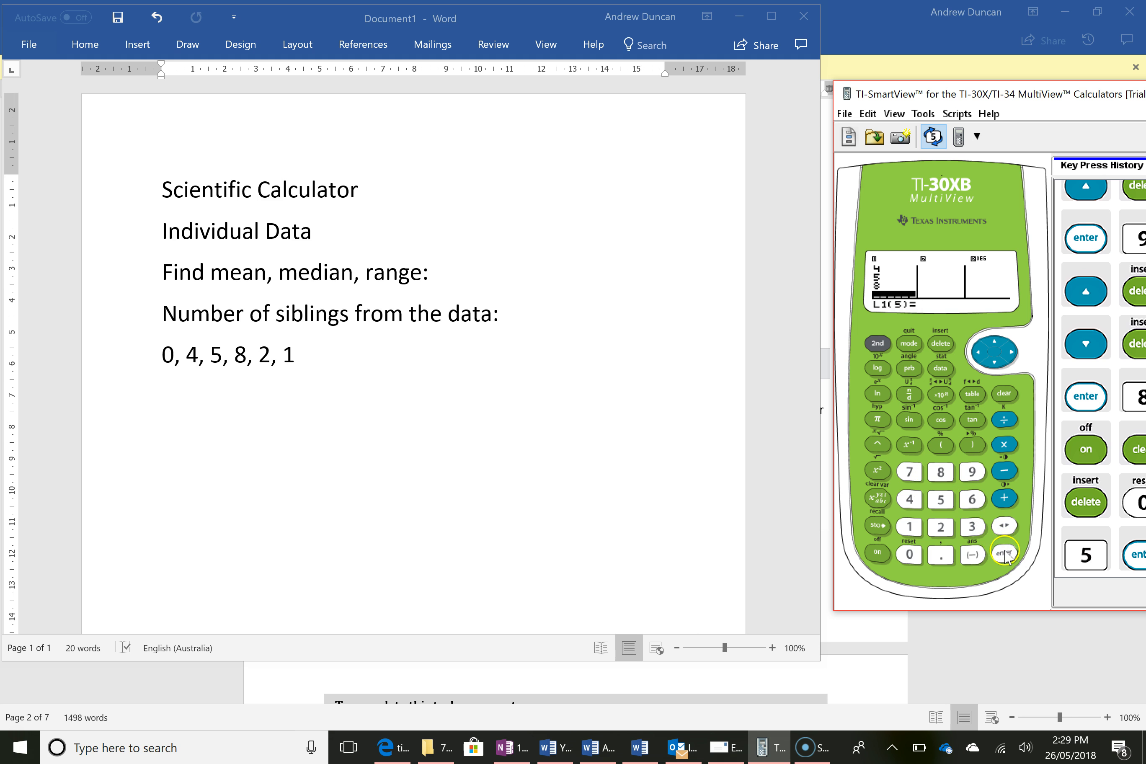
pyautogui.click(939, 526)
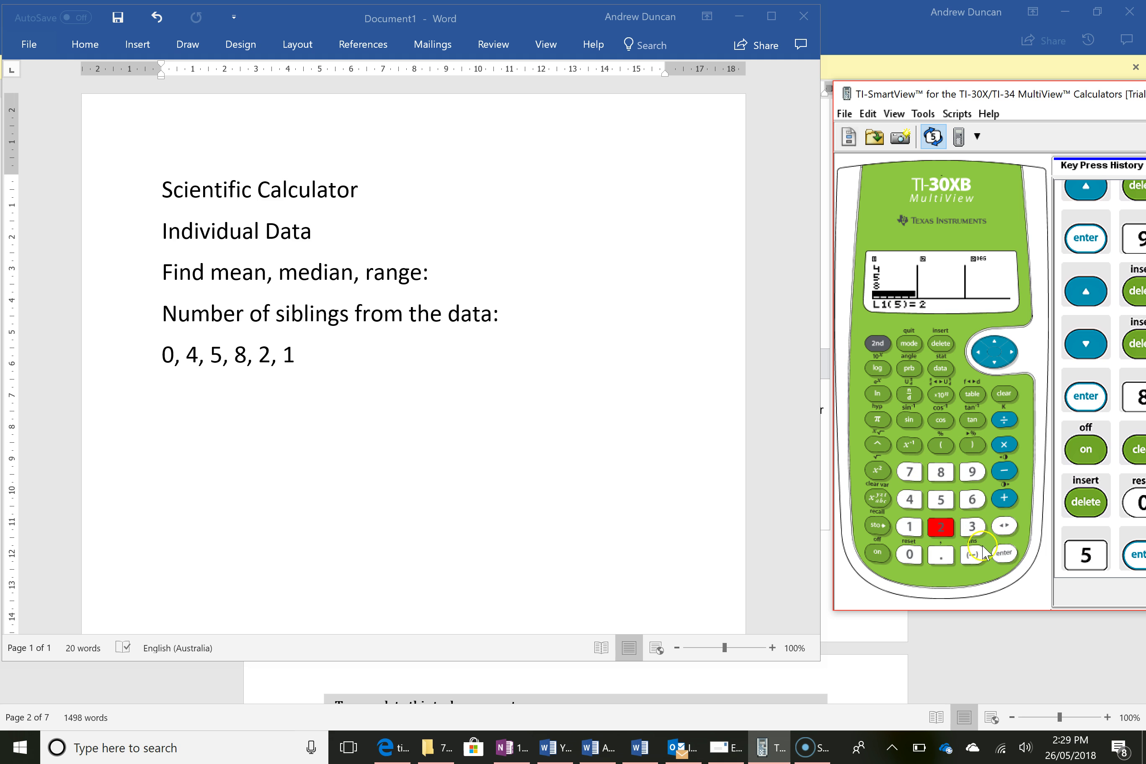
pyautogui.click(1002, 554)
pyautogui.click(909, 527)
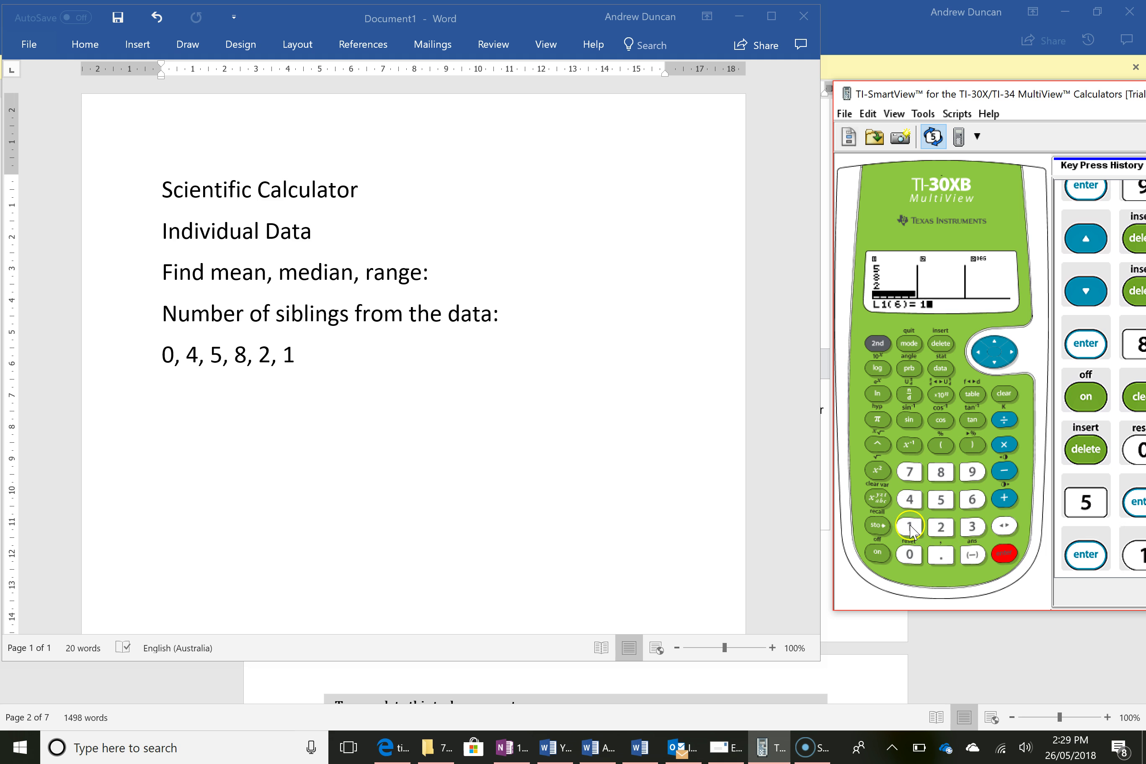
pyautogui.click(1002, 554)
# Calculate 1-Var Stats on the calculator with L1 as the data and the frequency set to ONE.
pyautogui.click(881, 346)
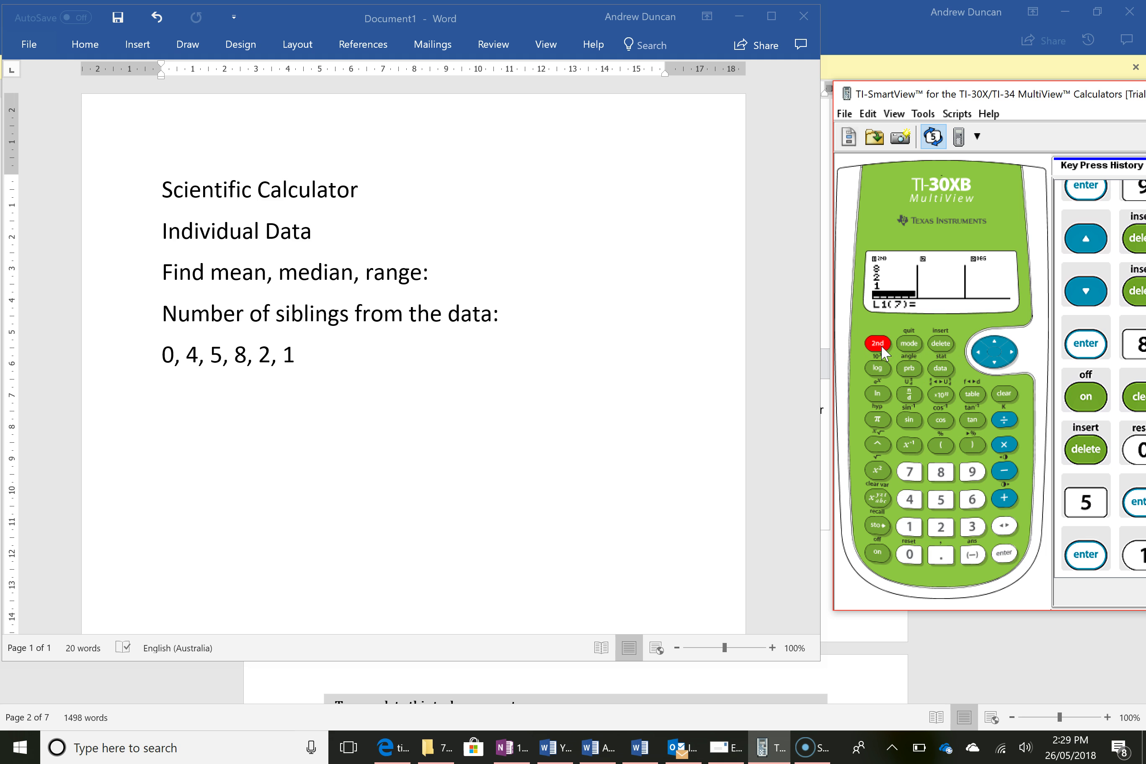
pyautogui.click(941, 367)
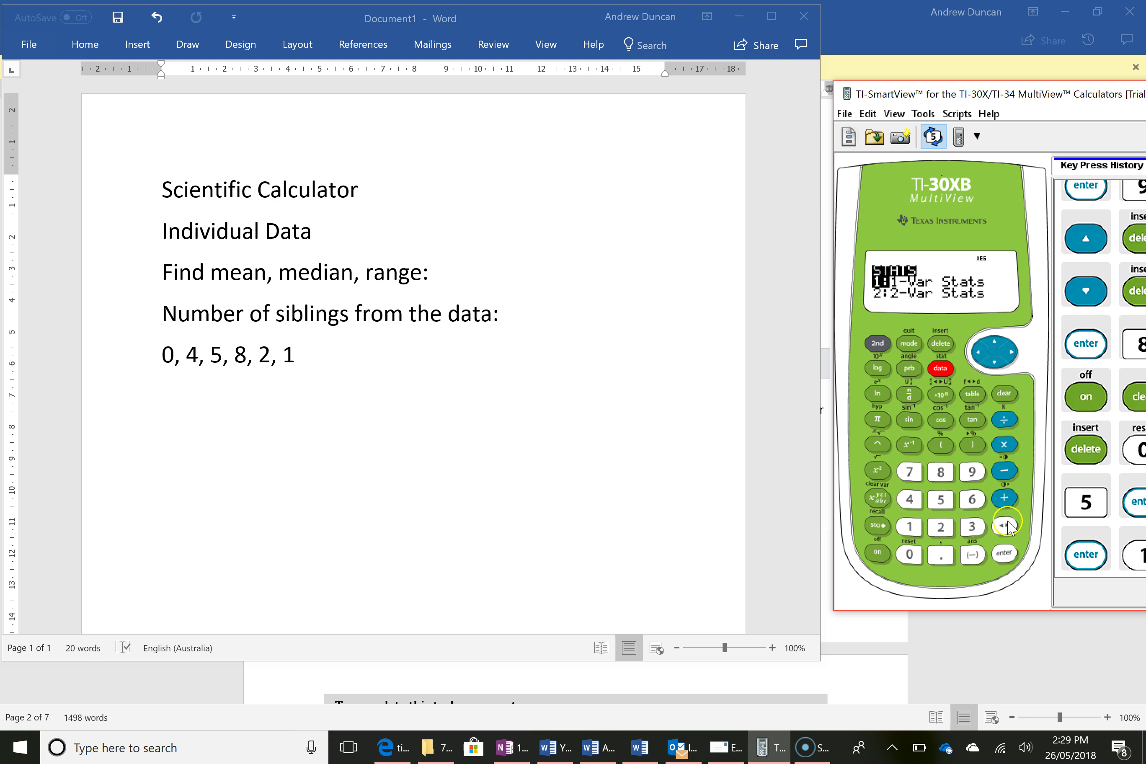
pyautogui.click(1004, 553)
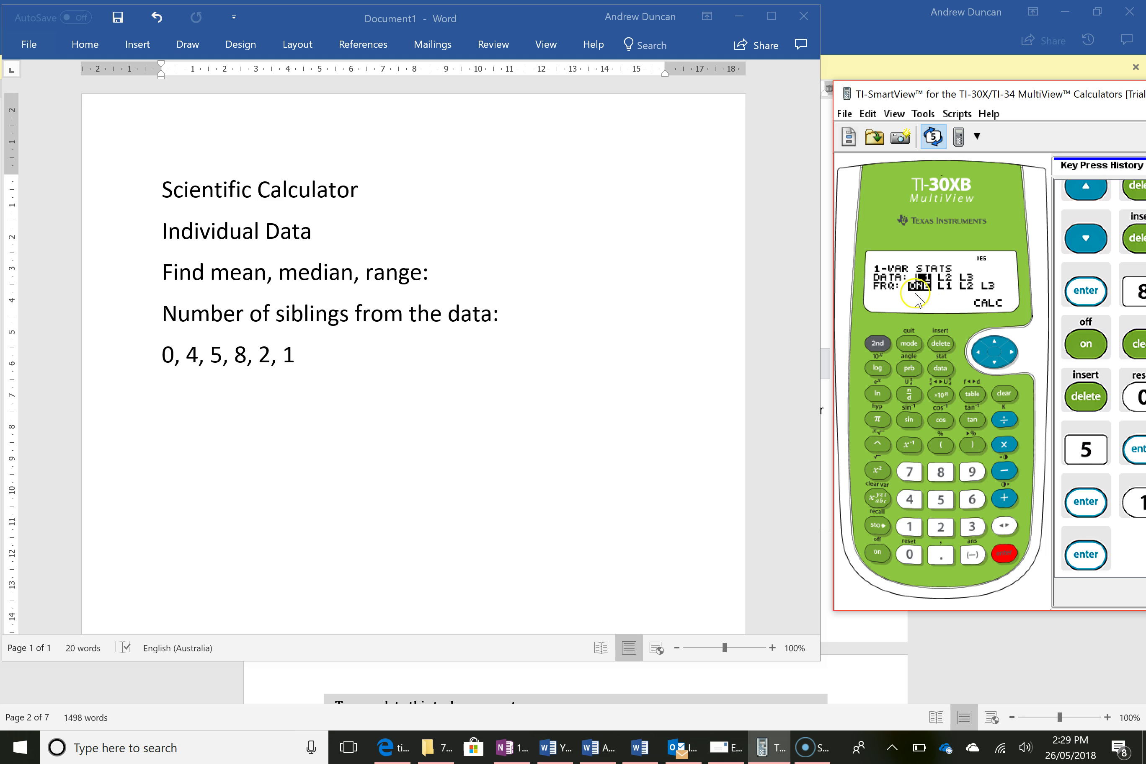
pyautogui.click(922, 288)
pyautogui.click(926, 289)
pyautogui.click(1003, 551)
pyautogui.click(1002, 550)
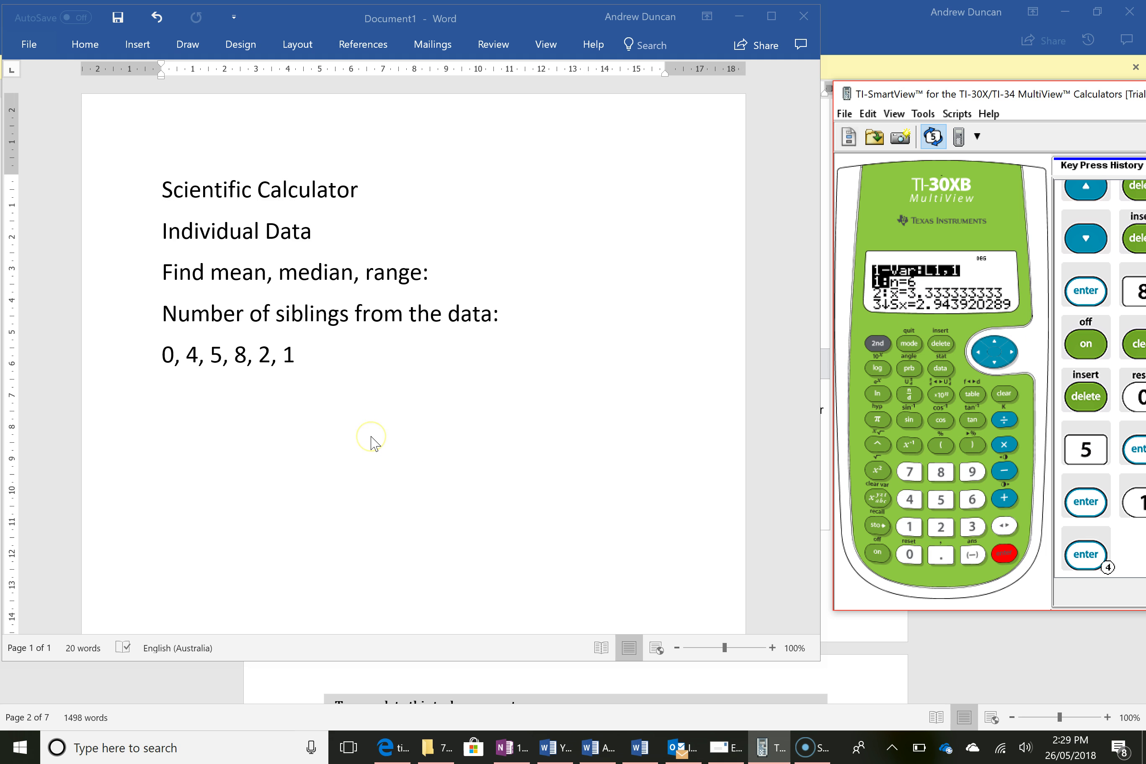
# Switch to the Word document and handwrite "Mean x̄ = 3.33" below the data line.
pyautogui.click(175, 376)
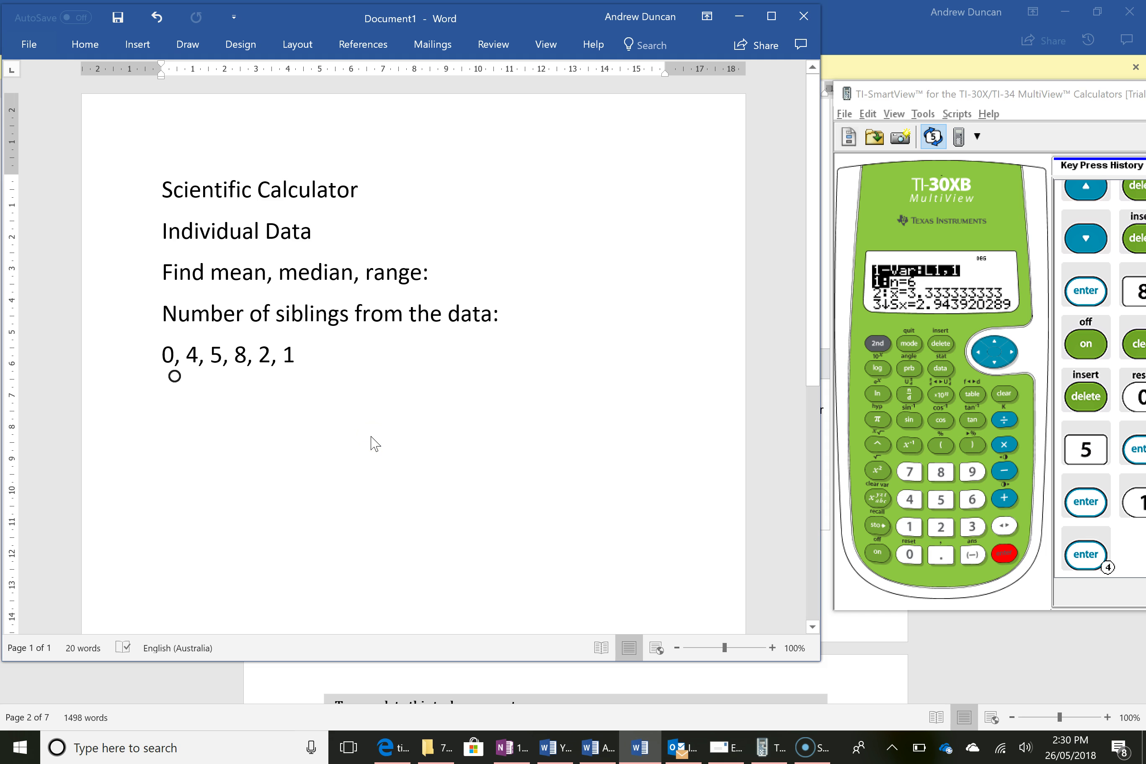
pyautogui.moveTo(150, 435); pyautogui.dragTo(202, 429)
pyautogui.moveTo(205, 429); pyautogui.dragTo(216, 420)
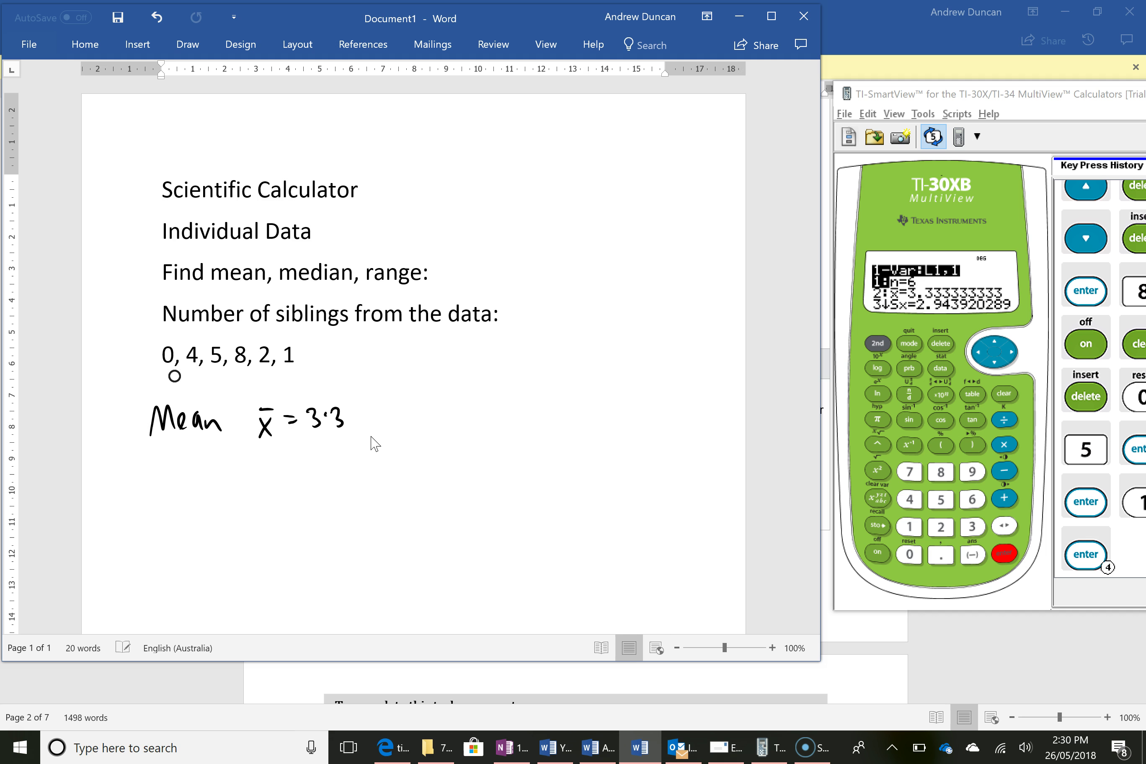
# Handwrite "from scientific calculator" after the mean result in the document.
pyautogui.moveTo(417, 407); pyautogui.dragTo(415, 444)
pyautogui.moveTo(400, 432)
pyautogui.mouseDown()
pyautogui.moveTo(423, 419)
pyautogui.moveTo(454, 427)
pyautogui.mouseUp()
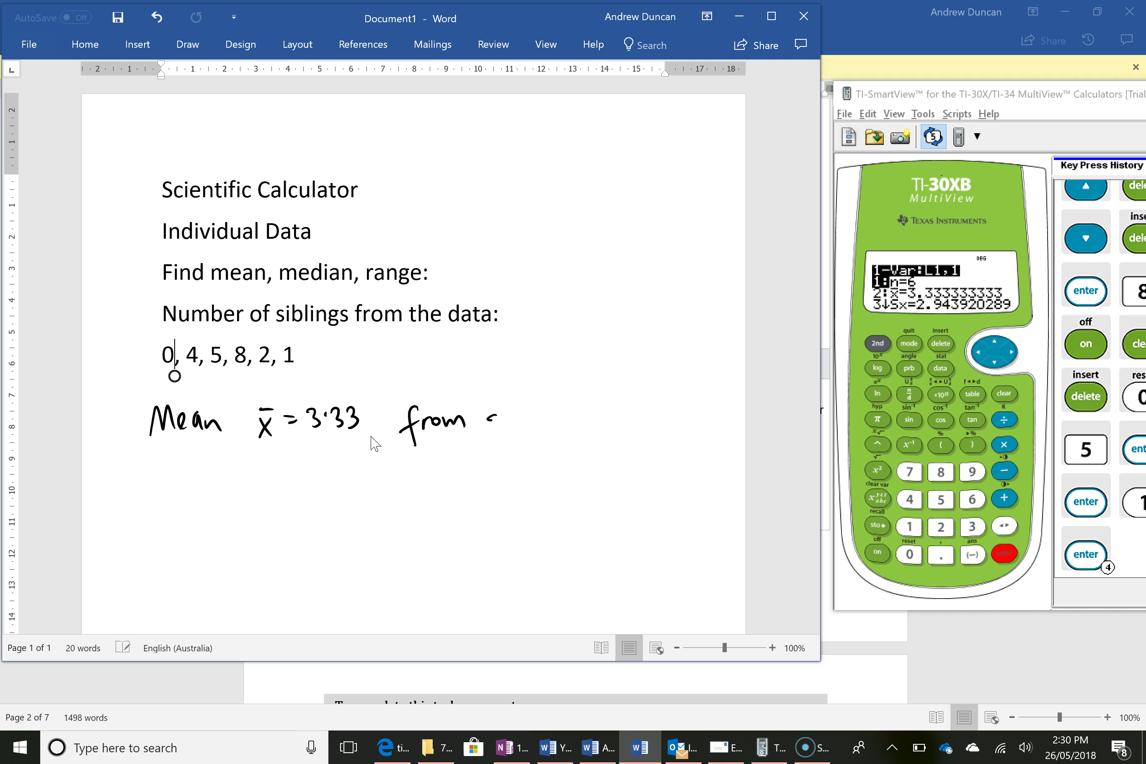
pyautogui.moveTo(516, 420); pyautogui.dragTo(525, 424)
pyautogui.moveTo(527, 425); pyautogui.dragTo(614, 421)
pyautogui.moveTo(636, 409); pyautogui.dragTo(641, 420)
pyautogui.moveTo(646, 406)
pyautogui.mouseDown()
pyautogui.moveTo(656, 419)
pyautogui.moveTo(664, 402)
pyautogui.moveTo(670, 417)
pyautogui.mouseUp()
pyautogui.moveTo(687, 404); pyautogui.dragTo(693, 413)
pyautogui.moveTo(689, 400); pyautogui.dragTo(702, 398)
pyautogui.moveTo(703, 396); pyautogui.dragTo(704, 396)
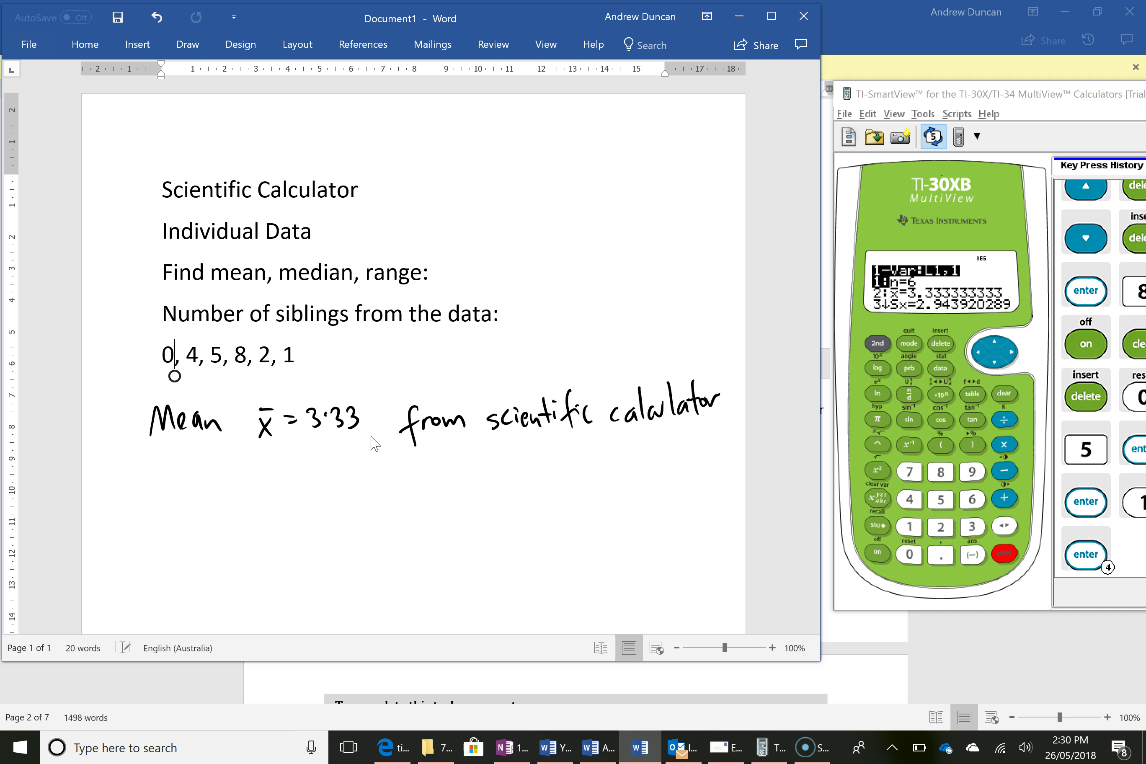
# Examine the calculator's one-variable statistics for L1 down to the median entry (Med).
pyautogui.click(992, 346)
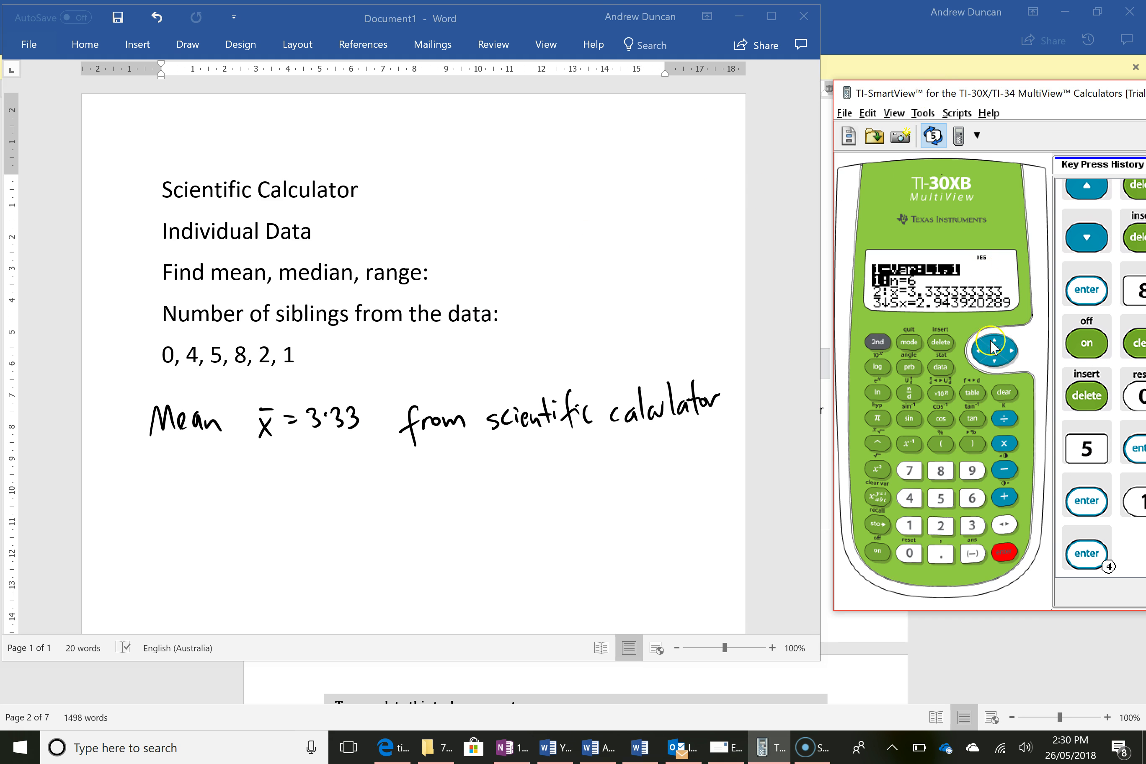
pyautogui.click(994, 361)
pyautogui.click(995, 362)
pyautogui.click(995, 364)
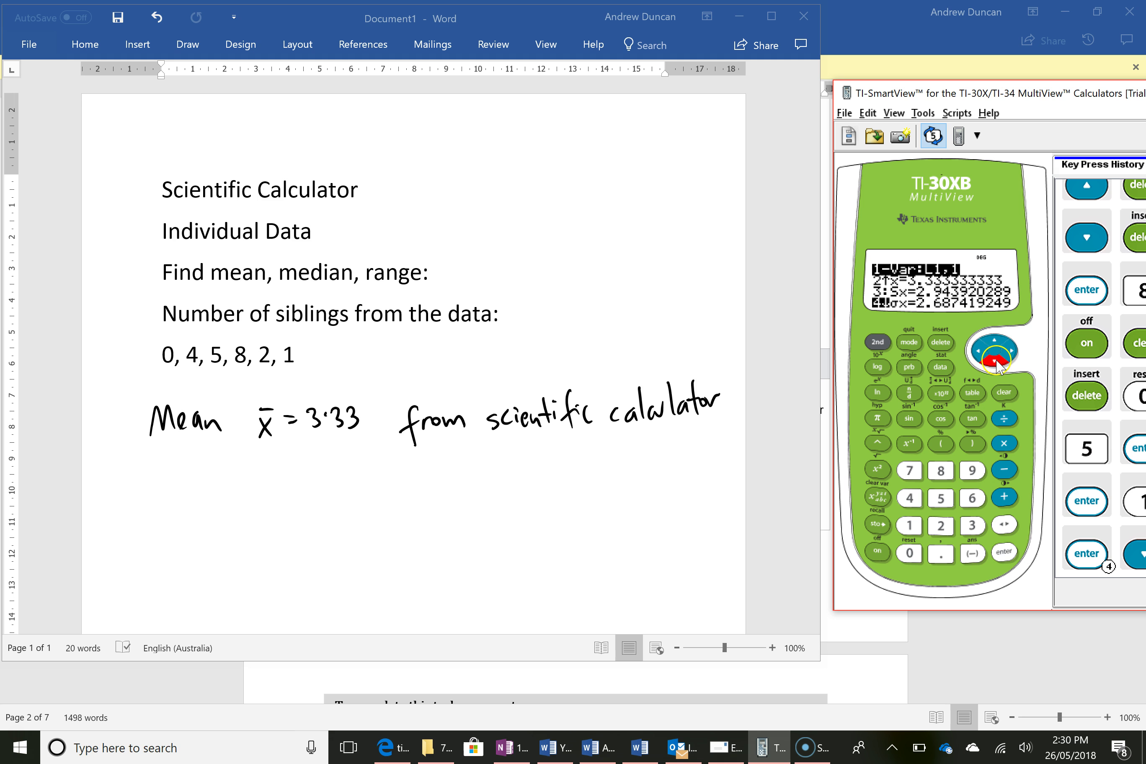
pyautogui.click(996, 363)
pyautogui.click(996, 363)
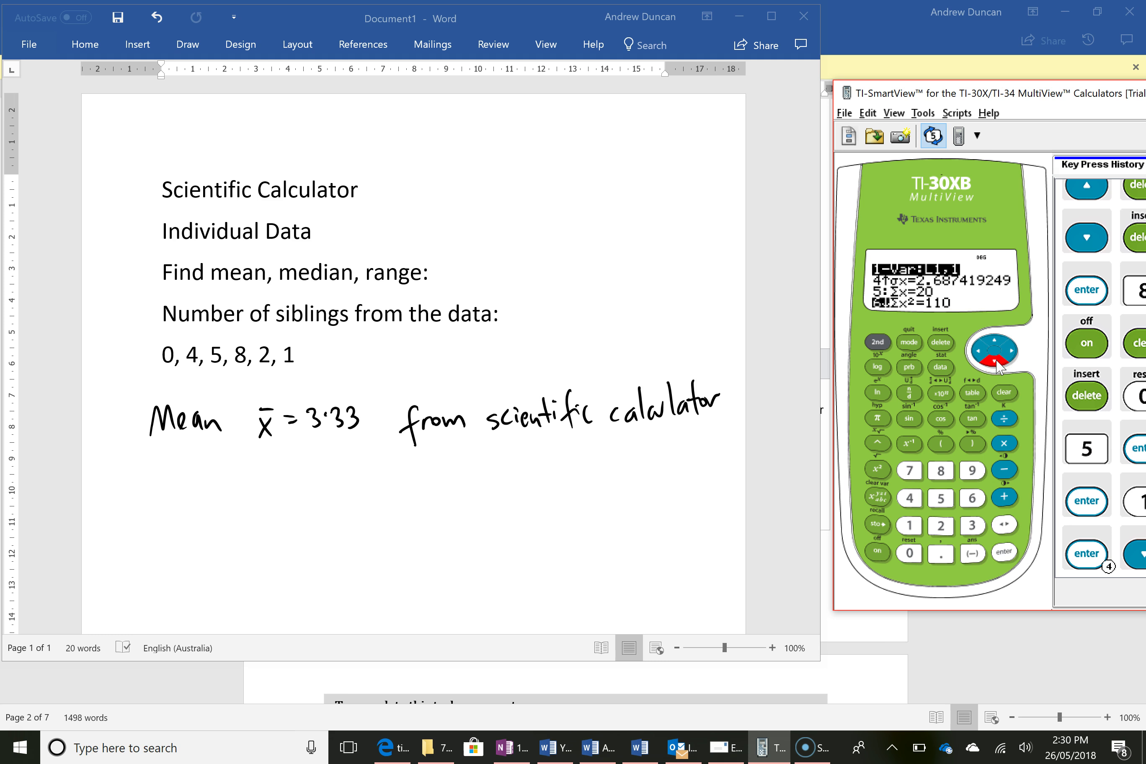
pyautogui.click(994, 340)
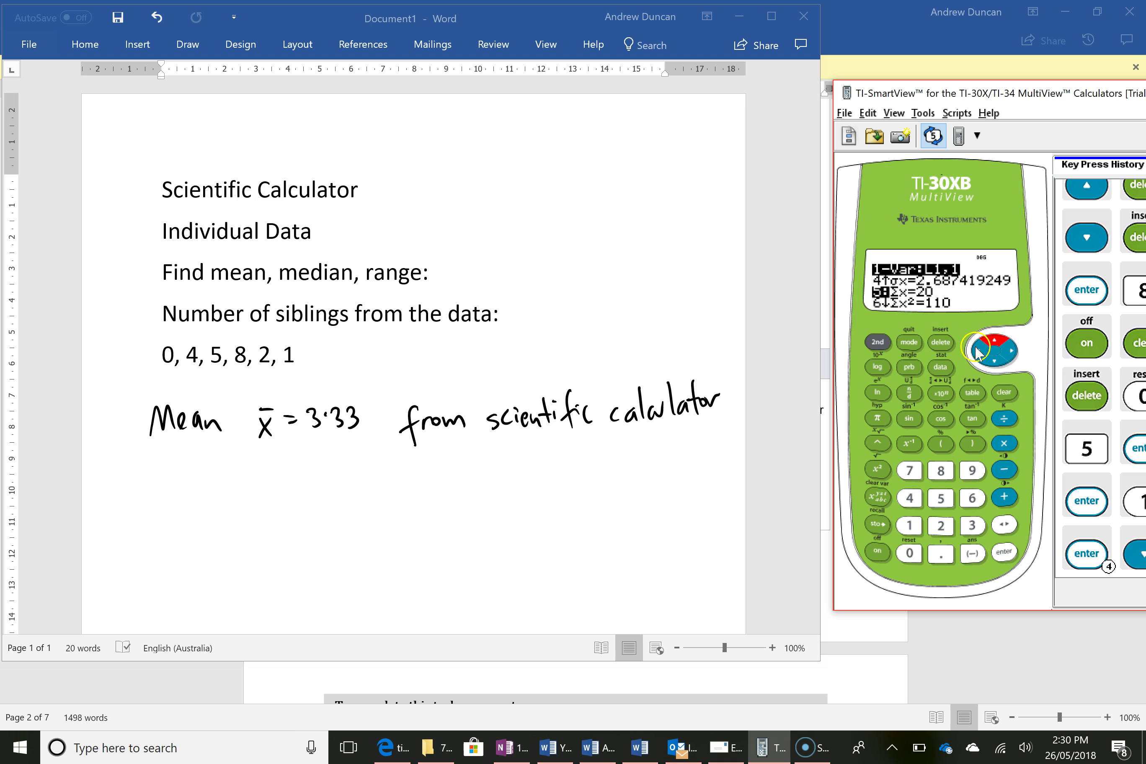
pyautogui.click(994, 362)
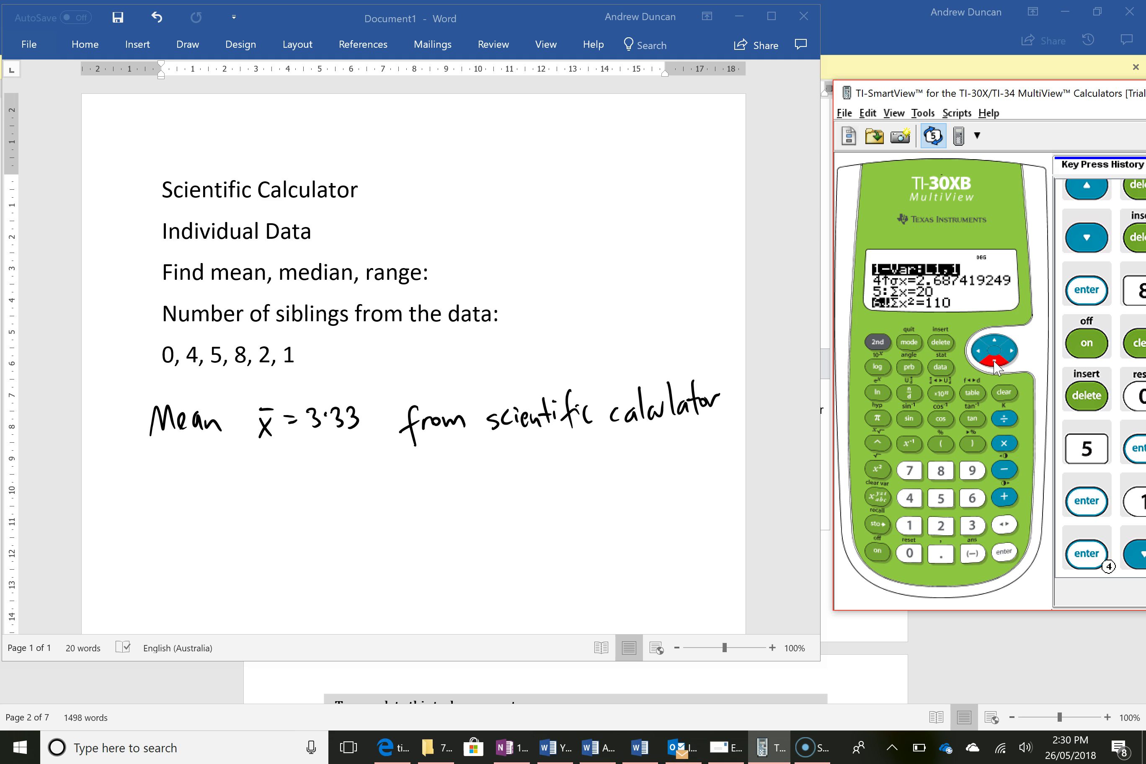
pyautogui.click(995, 363)
pyautogui.click(995, 362)
pyautogui.click(995, 362)
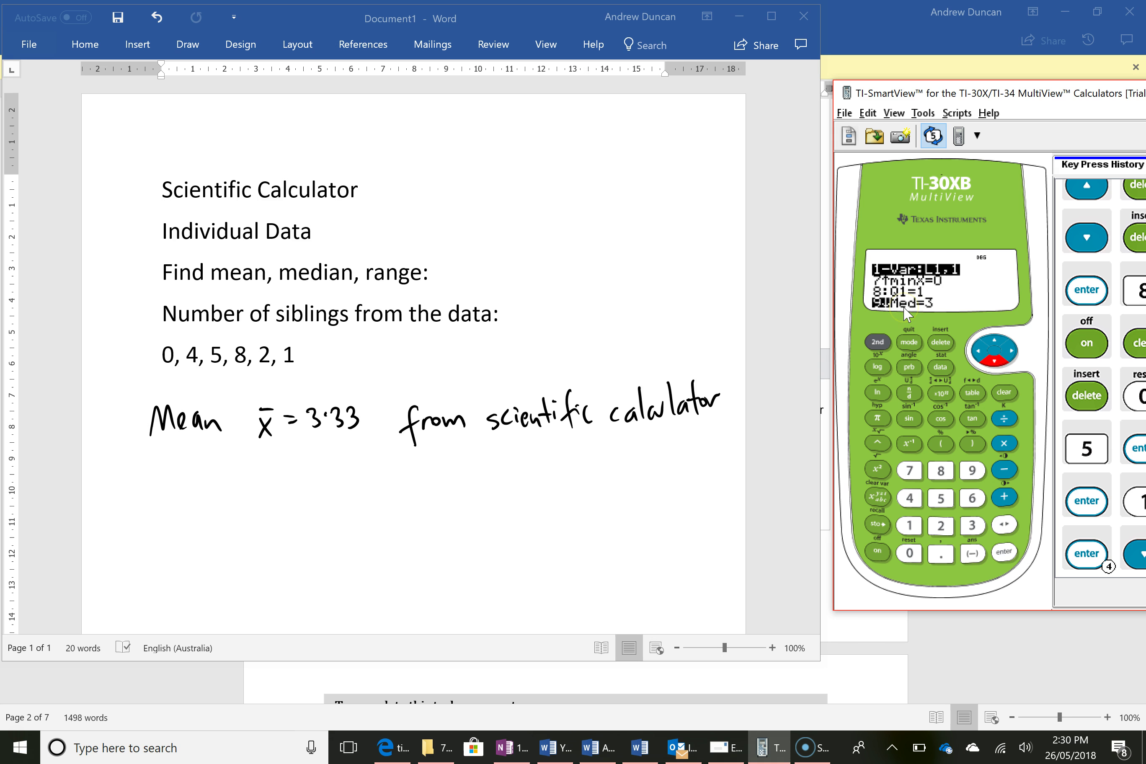
# Handwrite "Median Med = 3" below the mean line in the Word document.
pyautogui.click(370, 502)
pyautogui.click(295, 376)
pyautogui.moveTo(148, 465)
pyautogui.mouseDown()
pyautogui.moveTo(170, 490)
pyautogui.moveTo(234, 490)
pyautogui.moveTo(280, 463)
pyautogui.moveTo(289, 484)
pyautogui.mouseUp()
pyautogui.moveTo(291, 477)
pyautogui.mouseDown()
pyautogui.moveTo(309, 486)
pyautogui.moveTo(326, 474)
pyautogui.mouseUp()
pyautogui.moveTo(318, 482)
pyautogui.mouseDown()
pyautogui.moveTo(351, 467)
pyautogui.moveTo(345, 480)
pyautogui.mouseUp()
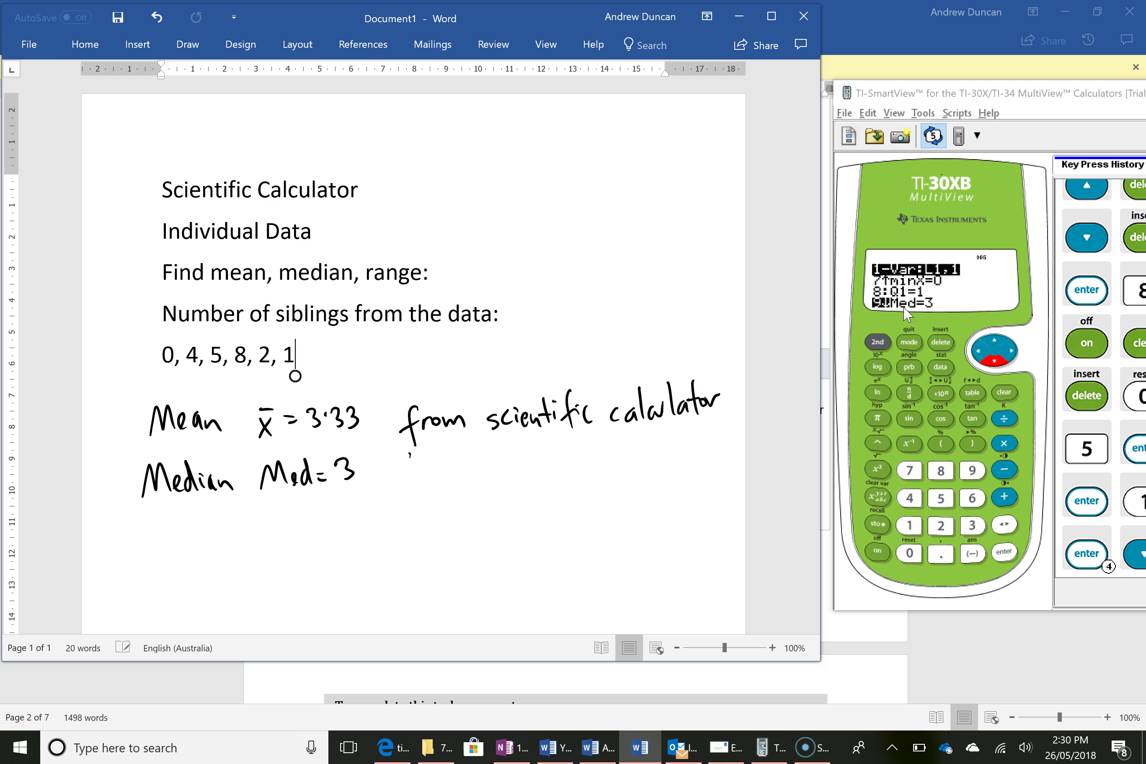
# Handwrite "from scientific calculator" after the median result in the document.
pyautogui.moveTo(410, 454); pyautogui.dragTo(402, 501)
pyautogui.moveTo(396, 479); pyautogui.dragTo(434, 476)
pyautogui.moveTo(439, 478); pyautogui.dragTo(487, 489)
pyautogui.moveTo(507, 474); pyautogui.dragTo(506, 486)
pyautogui.moveTo(511, 476)
pyautogui.mouseDown()
pyautogui.moveTo(515, 485)
pyautogui.moveTo(556, 468)
pyautogui.moveTo(557, 490)
pyautogui.moveTo(579, 471)
pyautogui.mouseUp()
pyautogui.moveTo(576, 468)
pyautogui.mouseDown()
pyautogui.moveTo(594, 458)
pyautogui.moveTo(620, 482)
pyautogui.mouseUp()
pyautogui.moveTo(636, 470); pyautogui.dragTo(639, 482)
pyautogui.moveTo(644, 448)
pyautogui.mouseDown()
pyautogui.moveTo(646, 482)
pyautogui.moveTo(670, 480)
pyautogui.mouseUp()
pyautogui.moveTo(679, 466)
pyautogui.mouseDown()
pyautogui.moveTo(687, 477)
pyautogui.moveTo(692, 466)
pyautogui.mouseUp()
pyautogui.moveTo(694, 446)
pyautogui.mouseDown()
pyautogui.moveTo(696, 477)
pyautogui.moveTo(714, 456)
pyautogui.mouseUp()
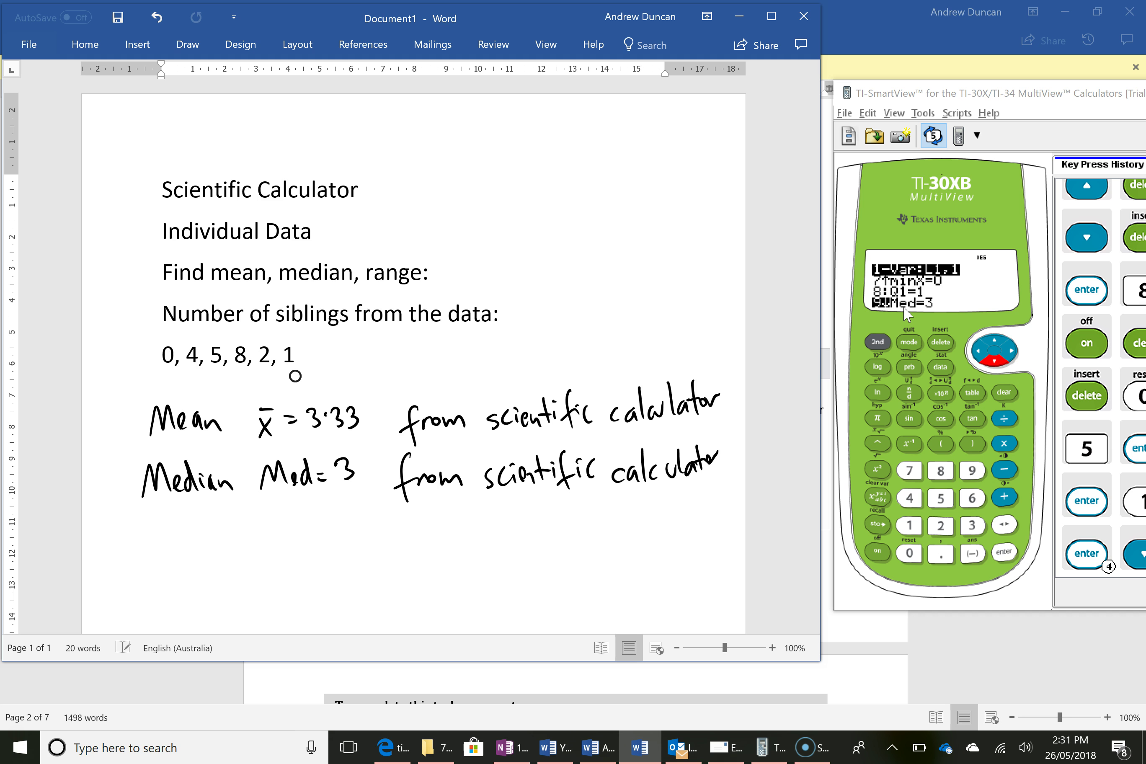
# Handwrite "Range minX = 0" below the median line in the document.
pyautogui.click(995, 363)
pyautogui.moveTo(143, 516)
pyautogui.mouseDown()
pyautogui.moveTo(158, 552)
pyautogui.moveTo(209, 533)
pyautogui.mouseUp()
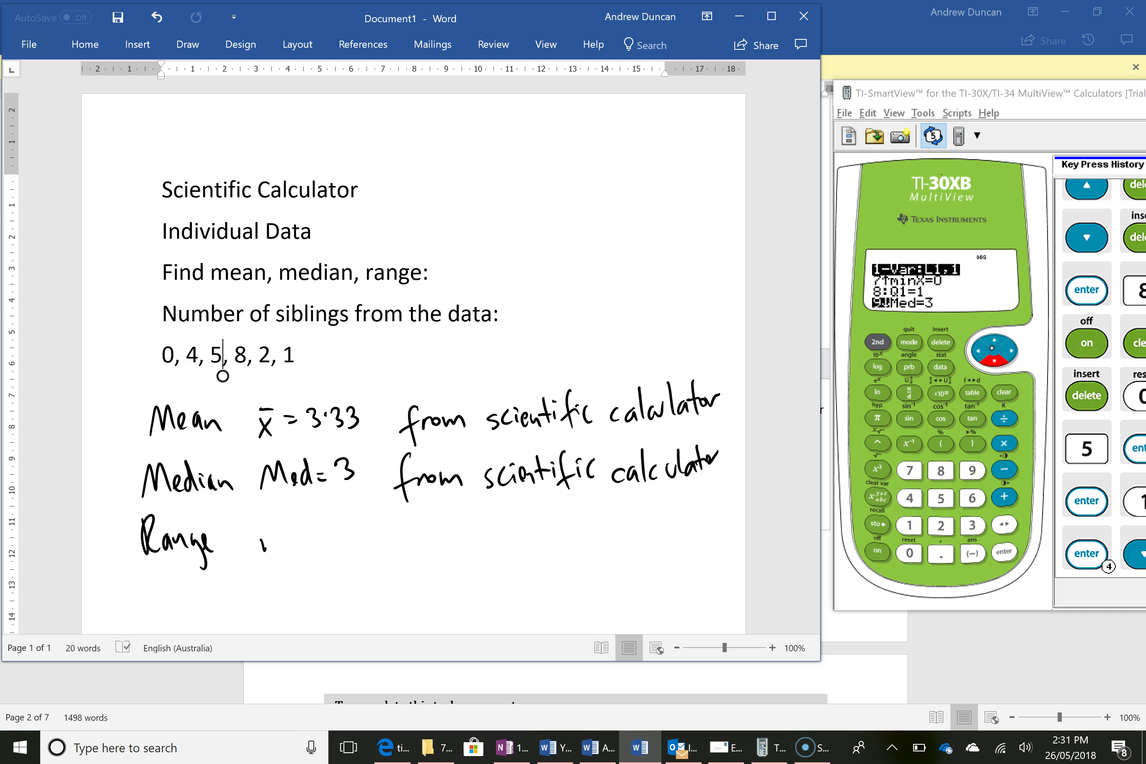
pyautogui.moveTo(292, 539); pyautogui.dragTo(293, 550)
pyautogui.moveTo(296, 551); pyautogui.dragTo(344, 538)
pyautogui.moveTo(363, 529); pyautogui.dragTo(362, 540)
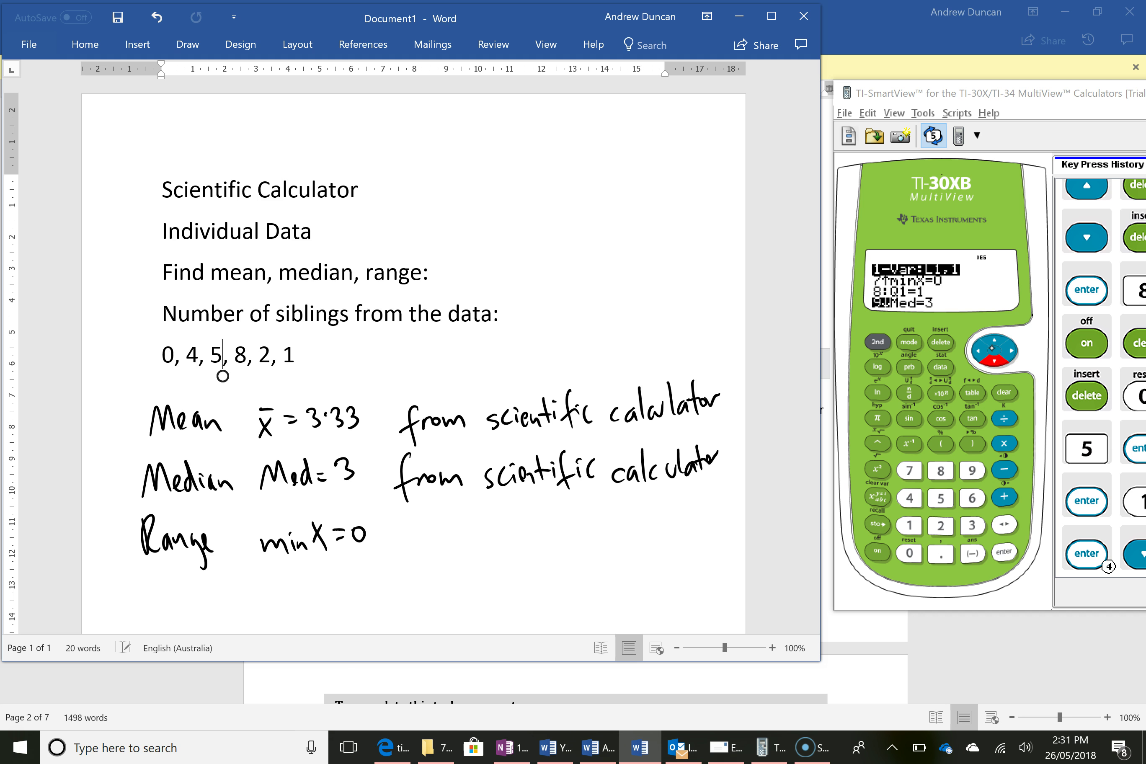
# Look up the maximum value (maxX) in the calculator's one-variable statistics for L1.
pyautogui.click(999, 363)
pyautogui.click(997, 363)
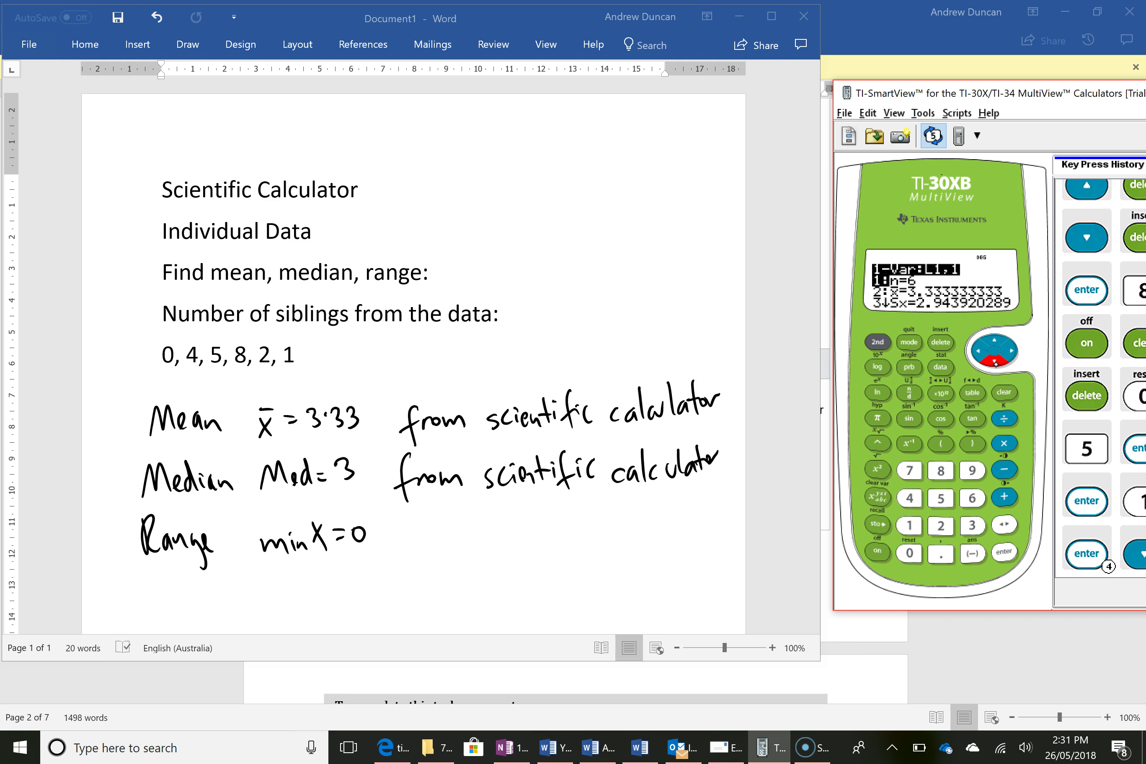
pyautogui.click(995, 339)
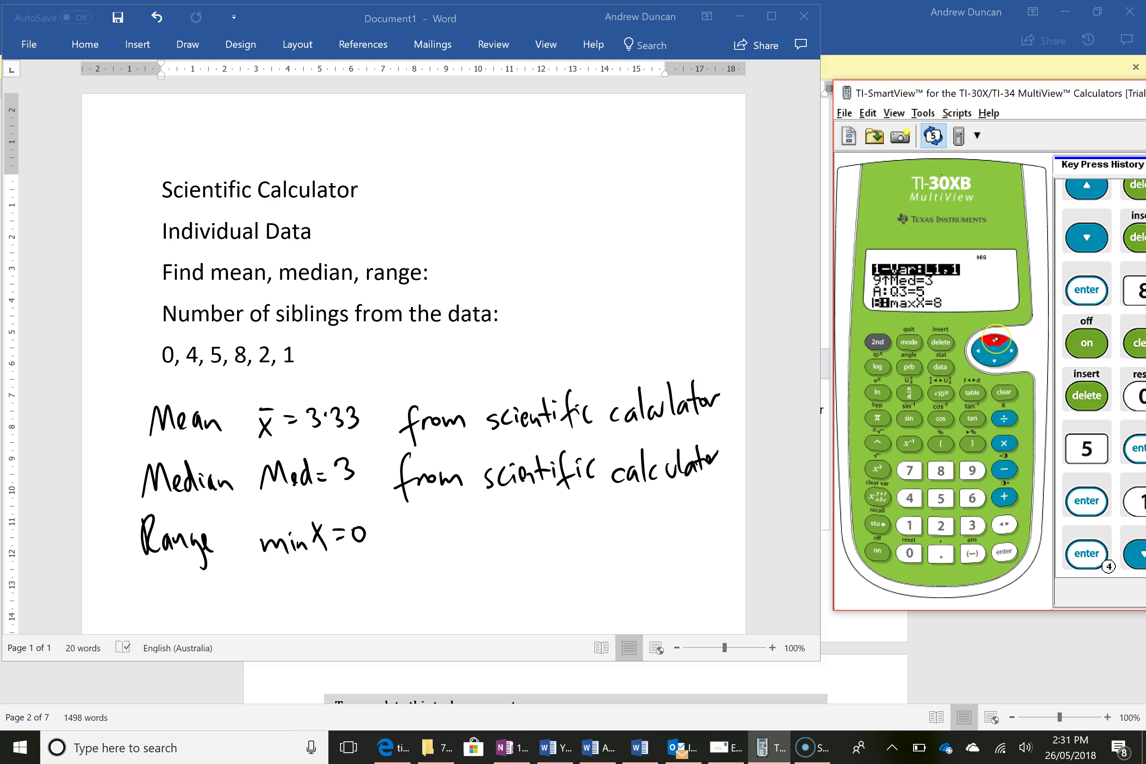
# Handwrite "maxX = 8" after "minX = 0" on the range line in the document.
pyautogui.moveTo(402, 531); pyautogui.dragTo(457, 545)
pyautogui.moveTo(456, 530)
pyautogui.mouseDown()
pyautogui.moveTo(445, 546)
pyautogui.moveTo(478, 543)
pyautogui.mouseUp()
pyautogui.moveTo(479, 515); pyautogui.dragTo(461, 544)
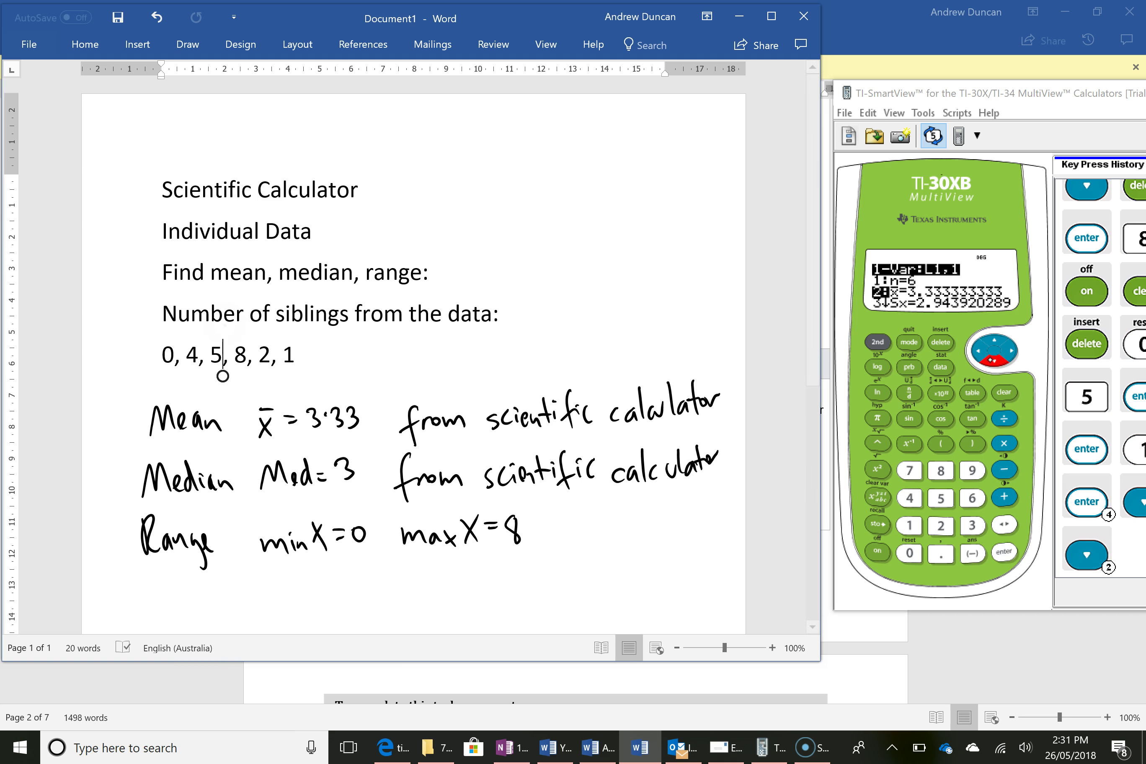
# Handwrite the final answers "Mean = 3.33" and "Median = 3" on two lines below the range line.
pyautogui.moveTo(223, 376); pyautogui.dragTo(222, 253)
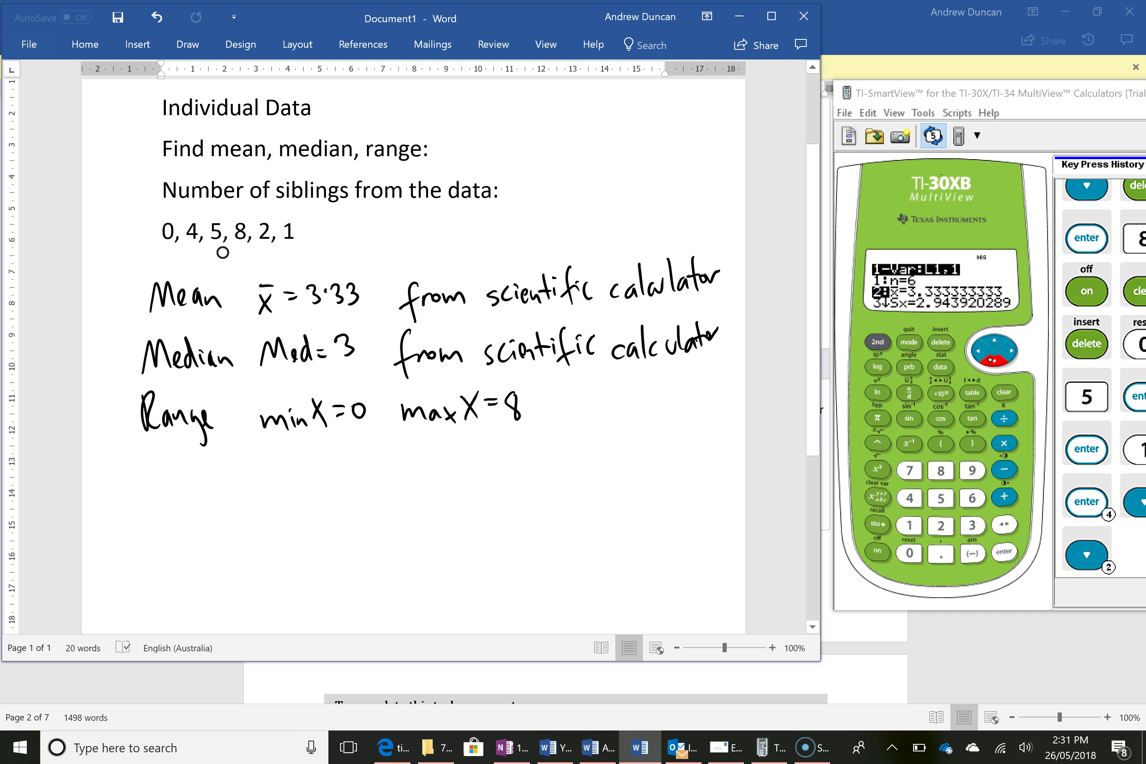
pyautogui.moveTo(126, 502); pyautogui.dragTo(202, 490)
pyautogui.moveTo(209, 481); pyautogui.dragTo(220, 482)
pyautogui.moveTo(210, 488); pyautogui.dragTo(255, 490)
pyautogui.moveTo(273, 465); pyautogui.dragTo(272, 490)
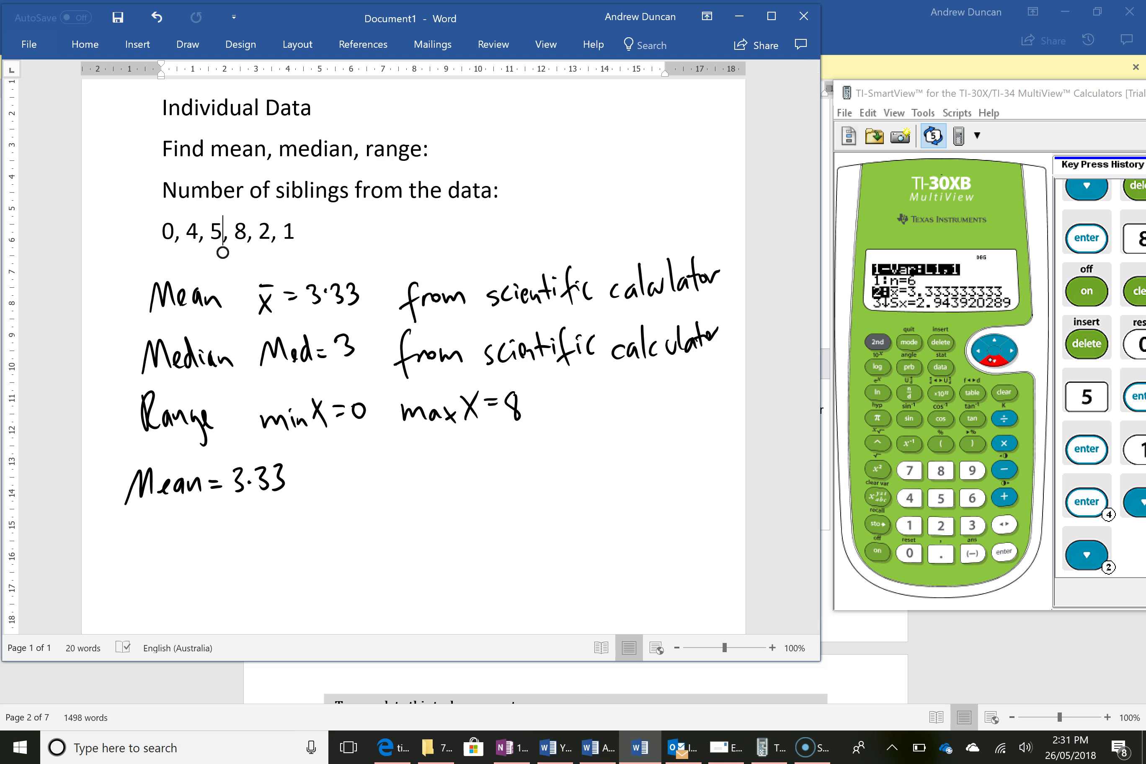
pyautogui.moveTo(109, 551)
pyautogui.mouseDown()
pyautogui.moveTo(164, 515)
pyautogui.moveTo(198, 530)
pyautogui.mouseUp()
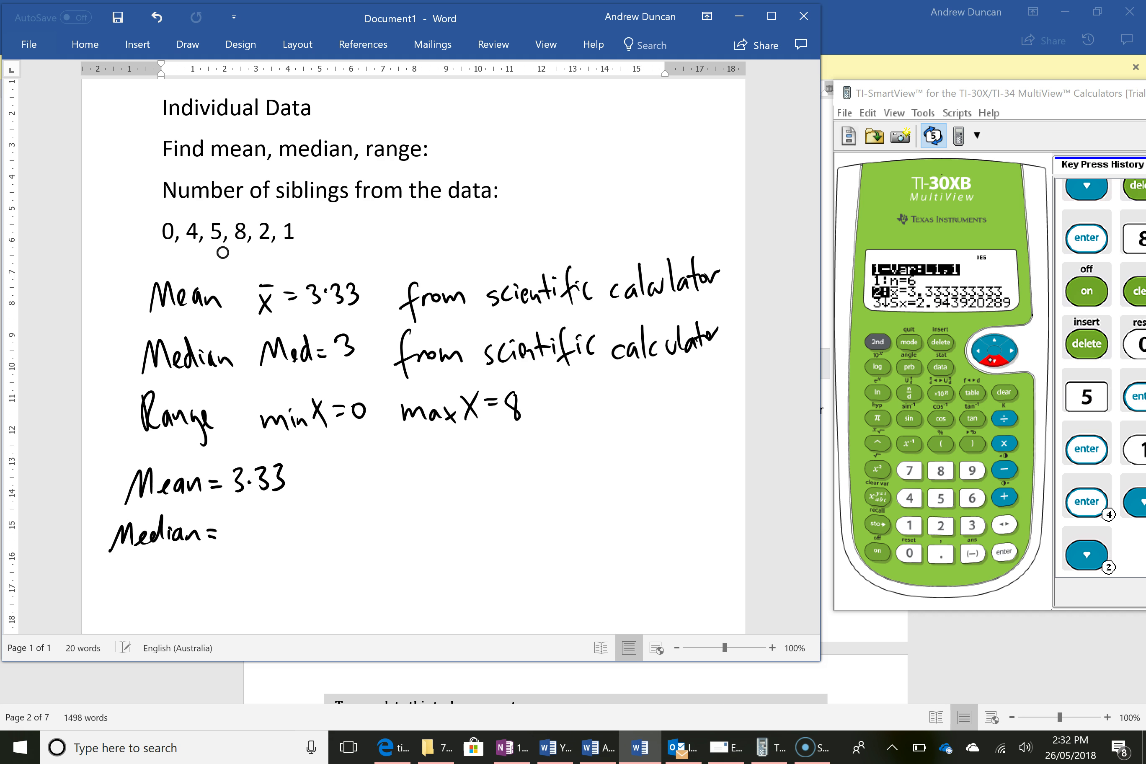
# Handwrite the range working "Range = max - min = 8 - 0 = 8" over three lines beside the mean and median answers.
pyautogui.moveTo(349, 469); pyautogui.dragTo(366, 499)
pyautogui.moveTo(375, 487)
pyautogui.mouseDown()
pyautogui.moveTo(395, 497)
pyautogui.moveTo(394, 516)
pyautogui.mouseUp()
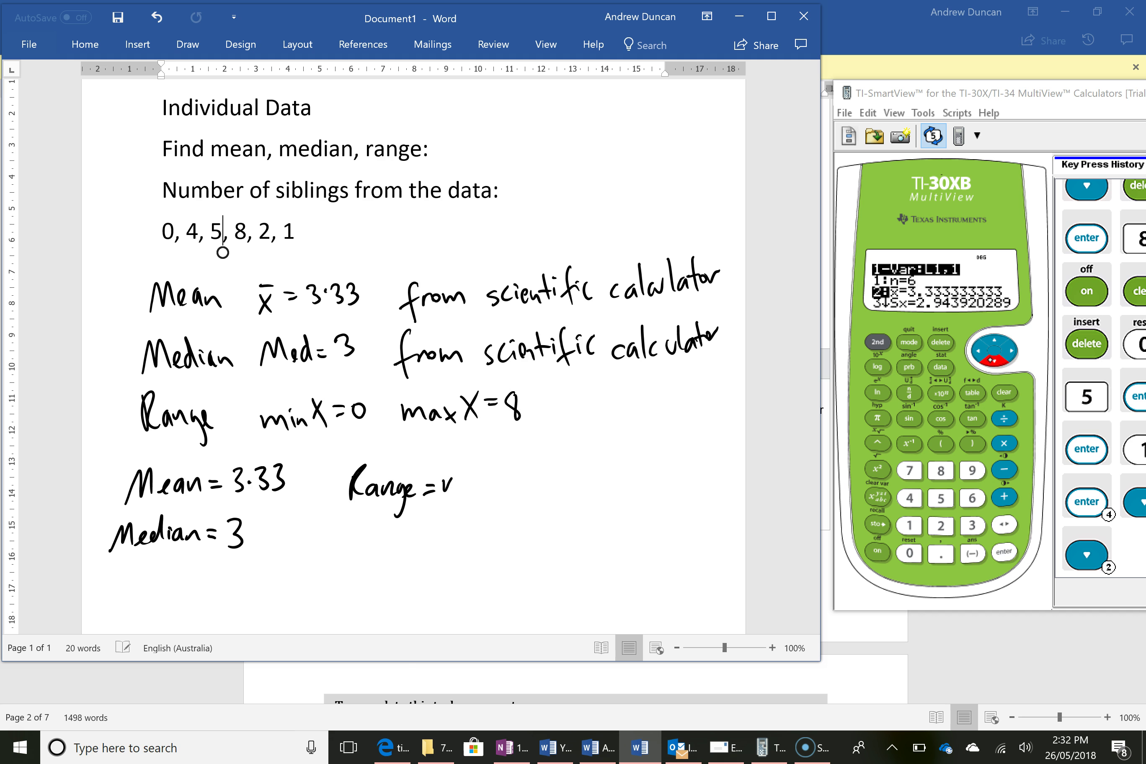
pyautogui.moveTo(476, 477); pyautogui.dragTo(484, 490)
pyautogui.moveTo(488, 490)
pyautogui.mouseDown()
pyautogui.moveTo(497, 476)
pyautogui.moveTo(544, 487)
pyautogui.mouseUp()
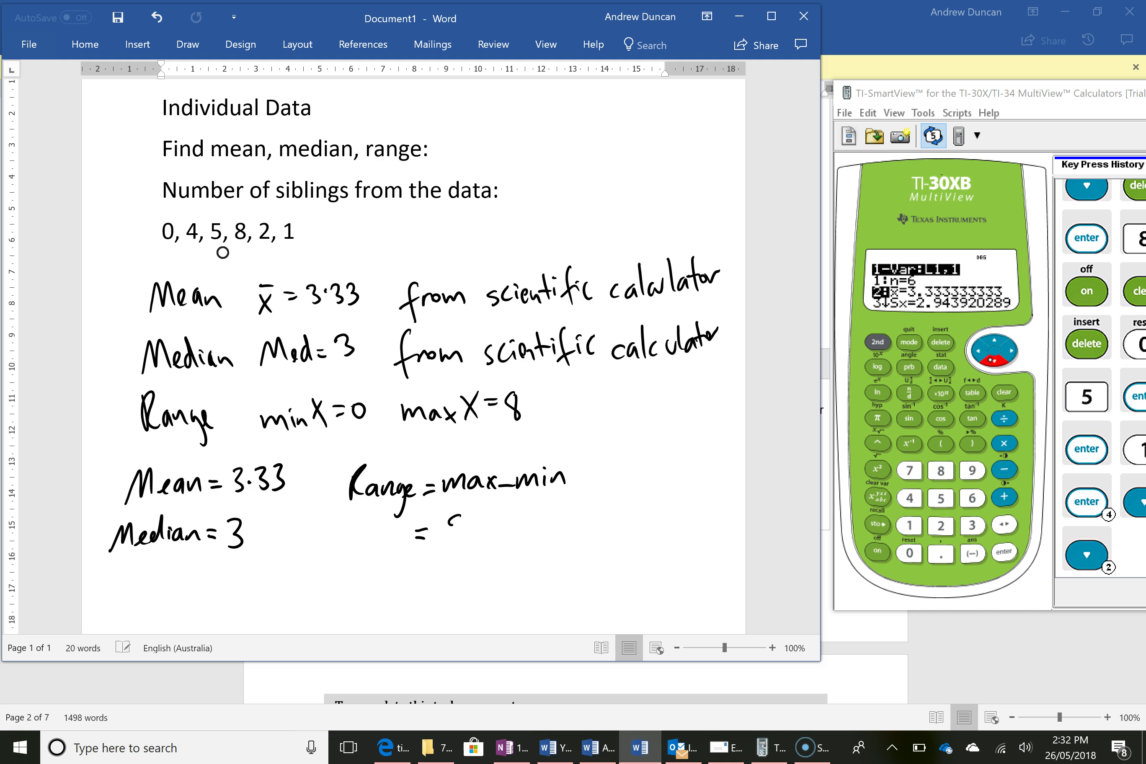
pyautogui.moveTo(461, 516); pyautogui.dragTo(460, 518)
pyautogui.moveTo(468, 526); pyautogui.dragTo(487, 524)
pyautogui.moveTo(505, 513); pyautogui.dragTo(507, 515)
pyautogui.moveTo(410, 574); pyautogui.dragTo(427, 573)
pyautogui.moveTo(458, 557)
pyautogui.mouseDown()
pyautogui.moveTo(445, 582)
pyautogui.moveTo(458, 555)
pyautogui.mouseUp()
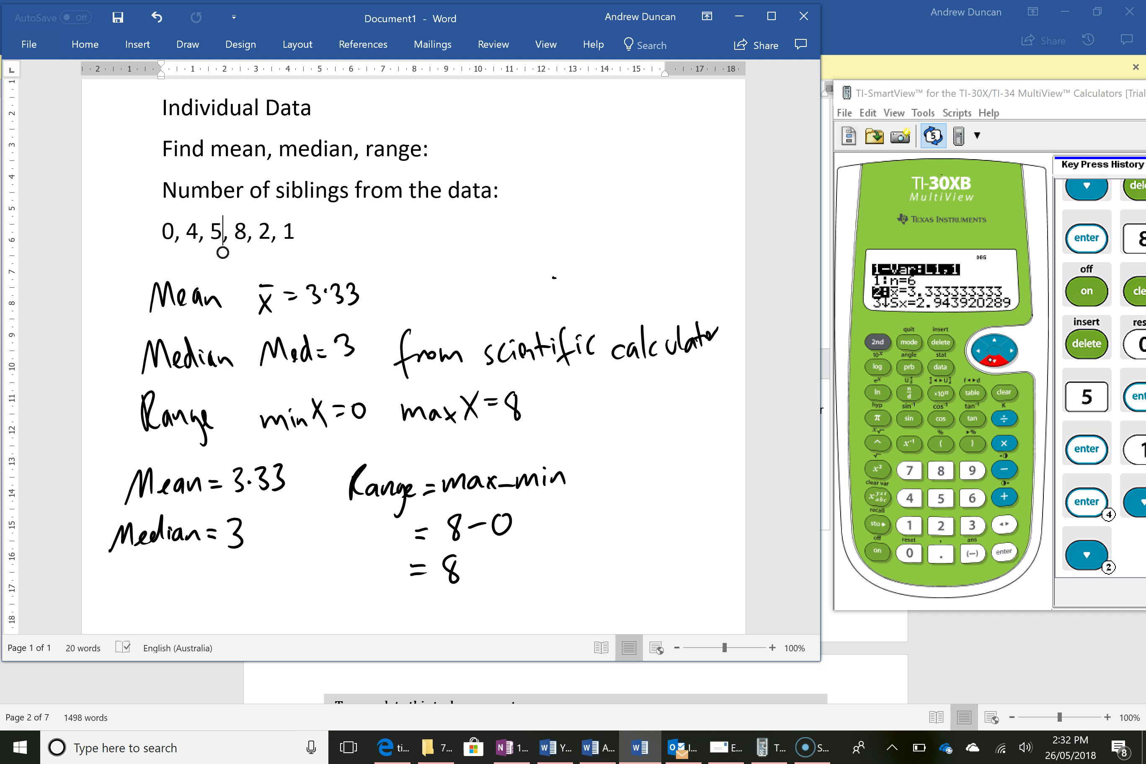
# Remove the handwritten "from scientific calculator" notes after the mean and median results.
pyautogui.hotkey('ctrl', 'z')
pyautogui.hotkey('ctrl', 'z')
pyautogui.hotkey('ctrl', 'z')
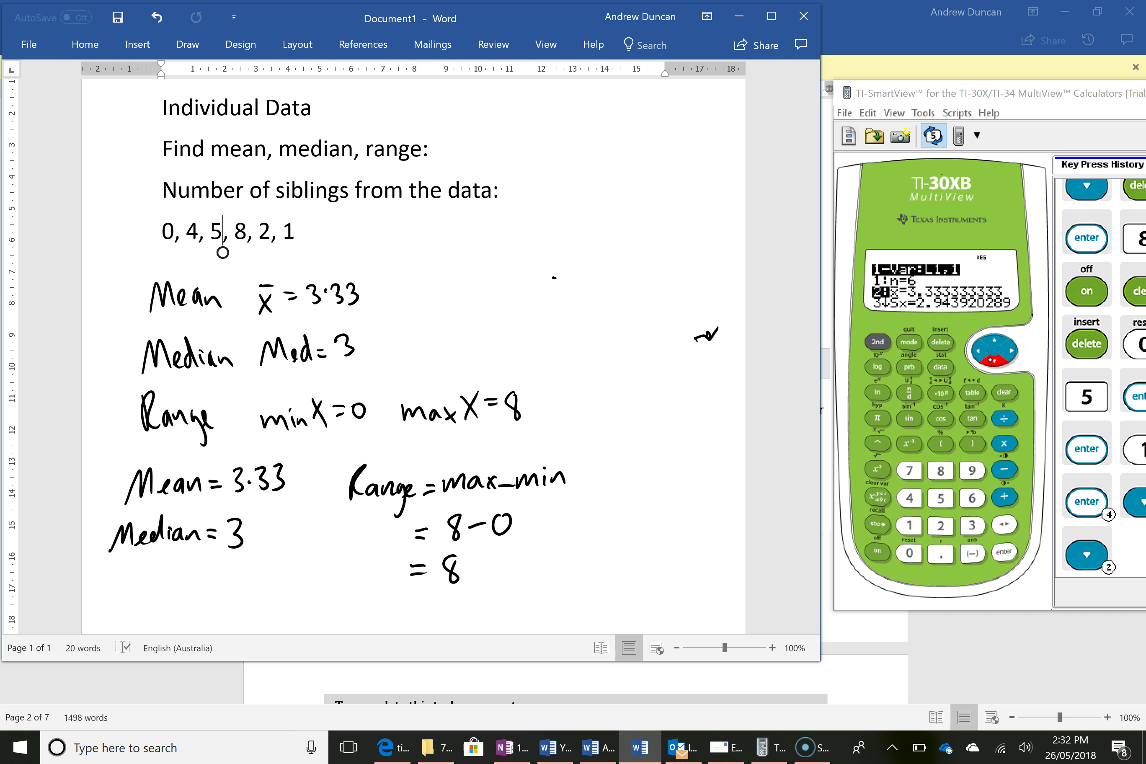
pyautogui.hotkey('ctrl', 'z')
# Draw a brace spanning the mean, median and range lines and handwrite "From scientific calculator" beside it.
pyautogui.moveTo(484, 282)
pyautogui.mouseDown()
pyautogui.moveTo(536, 346)
pyautogui.moveTo(525, 420)
pyautogui.mouseUp()
pyautogui.moveTo(553, 319)
pyautogui.mouseDown()
pyautogui.moveTo(550, 351)
pyautogui.moveTo(570, 313)
pyautogui.mouseUp()
pyautogui.moveTo(558, 341)
pyautogui.mouseDown()
pyautogui.moveTo(576, 325)
pyautogui.moveTo(614, 335)
pyautogui.moveTo(563, 377)
pyautogui.moveTo(584, 377)
pyautogui.mouseUp()
pyautogui.moveTo(591, 365)
pyautogui.mouseDown()
pyautogui.moveTo(592, 376)
pyautogui.moveTo(630, 364)
pyautogui.mouseUp()
pyautogui.moveTo(623, 351)
pyautogui.mouseDown()
pyautogui.moveTo(640, 350)
pyautogui.moveTo(647, 368)
pyautogui.mouseUp()
pyautogui.moveTo(634, 354); pyautogui.dragTo(651, 359)
pyautogui.moveTo(670, 340); pyautogui.dragTo(666, 356)
pyautogui.moveTo(585, 400)
pyautogui.mouseDown()
pyautogui.moveTo(584, 416)
pyautogui.moveTo(608, 407)
pyautogui.mouseUp()
pyautogui.moveTo(624, 395); pyautogui.dragTo(640, 399)
pyautogui.moveTo(656, 387)
pyautogui.mouseDown()
pyautogui.moveTo(652, 398)
pyautogui.moveTo(666, 396)
pyautogui.mouseUp()
pyautogui.moveTo(655, 381); pyautogui.dragTo(698, 378)
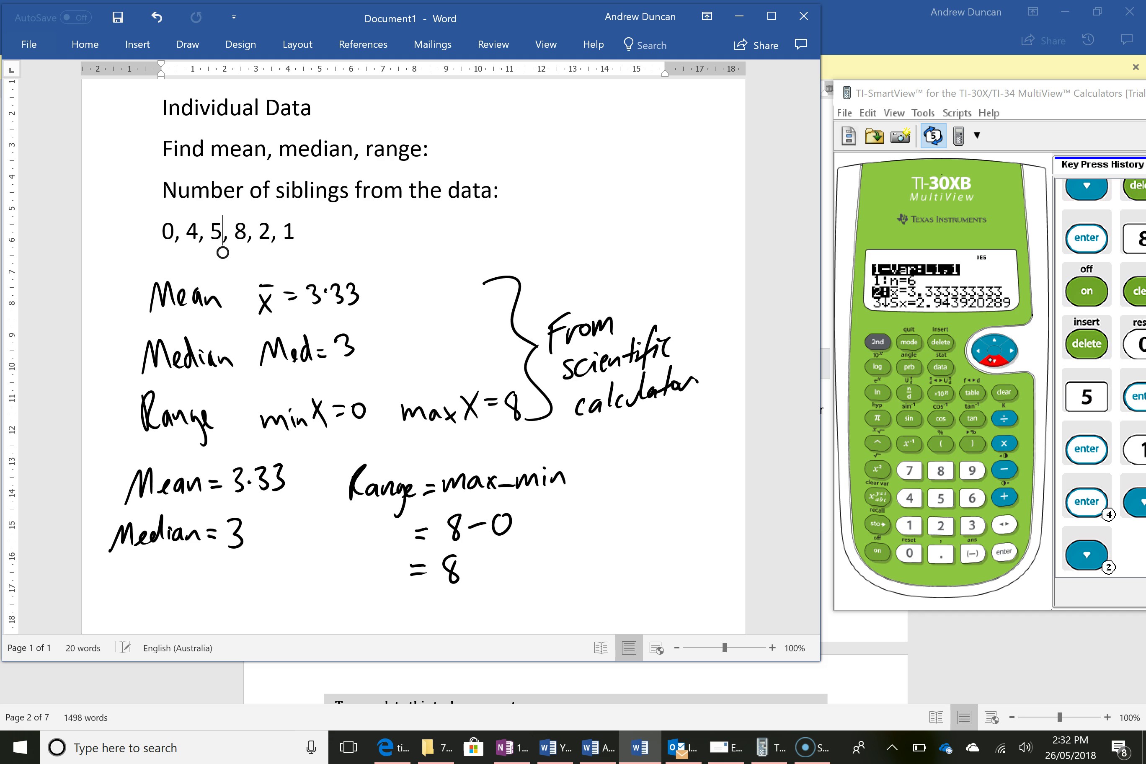